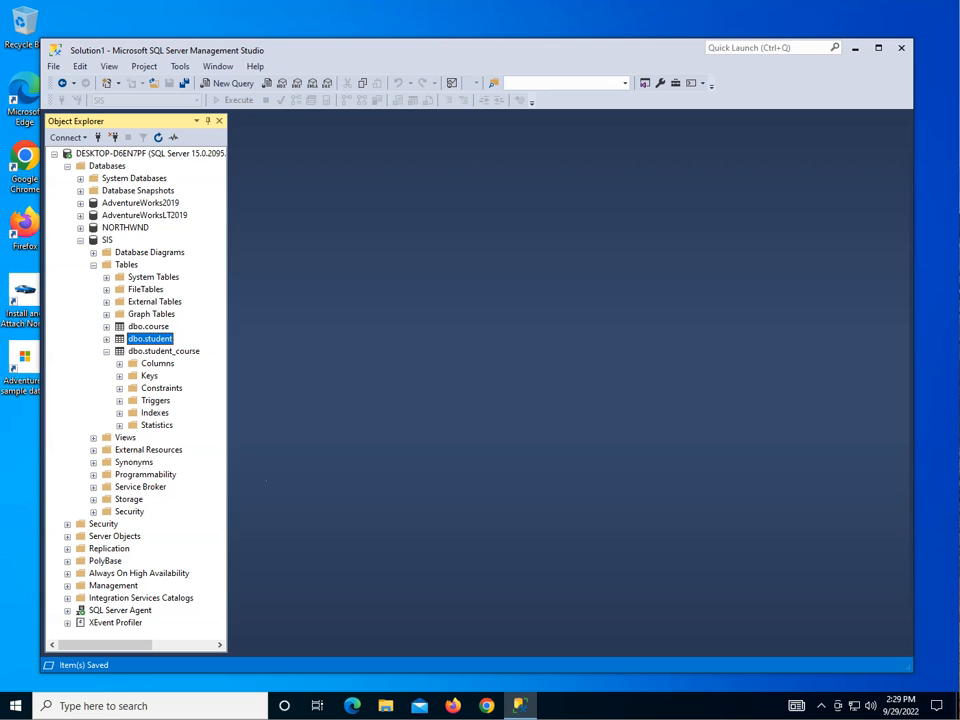
Look up "postgresql odbc" on the web in Firefox and view the official psqlODBC driver page before closing the browser.
click(452, 706)
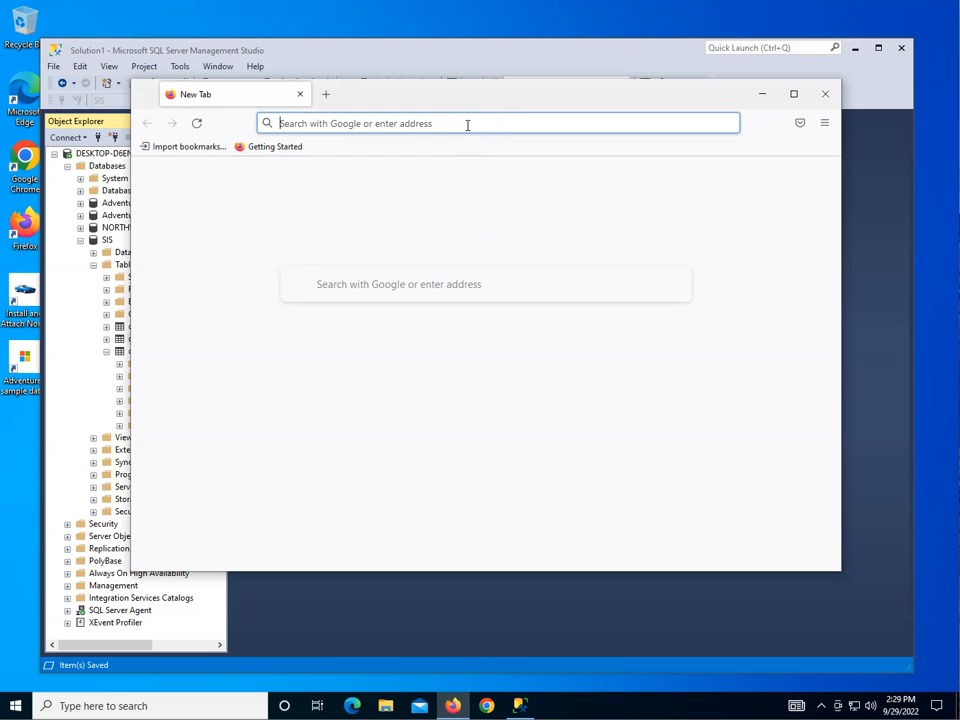
text(postg)
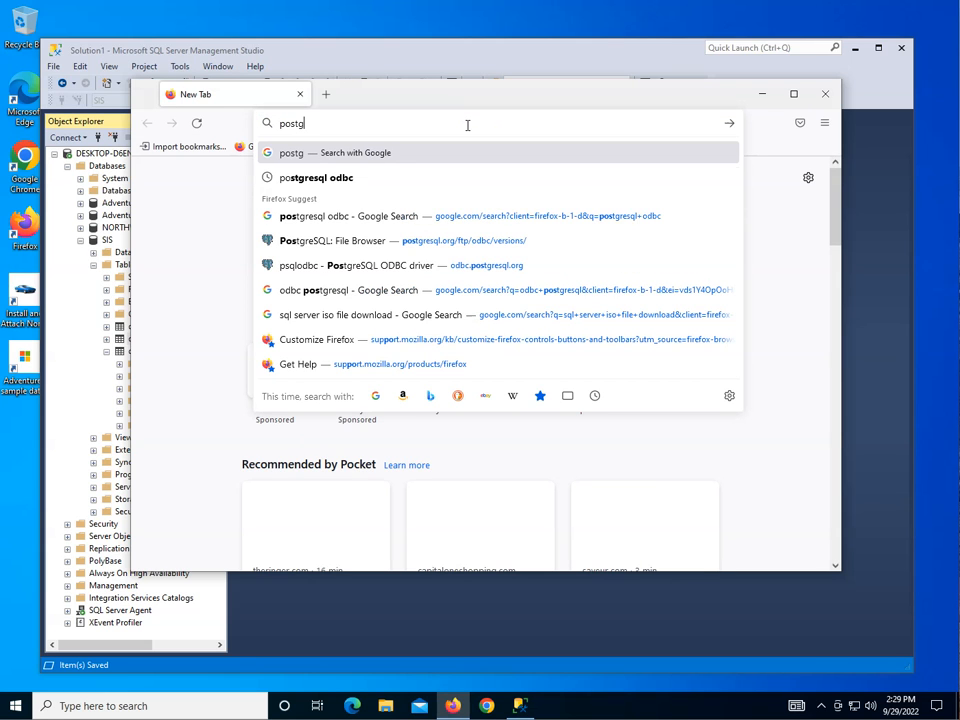
text(resql odbc)
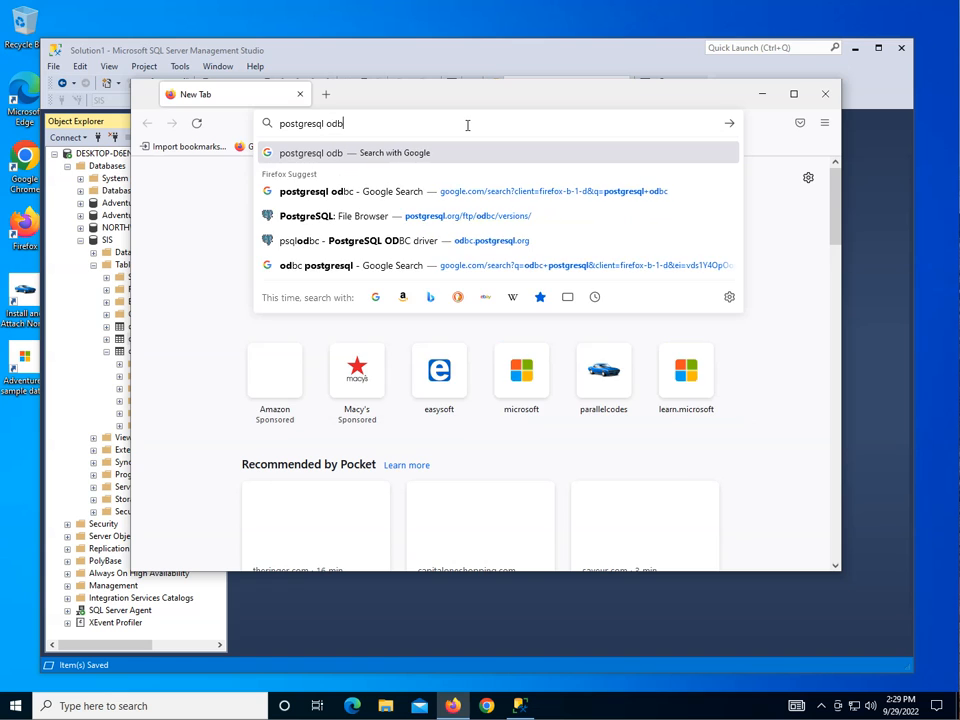
key(Return)
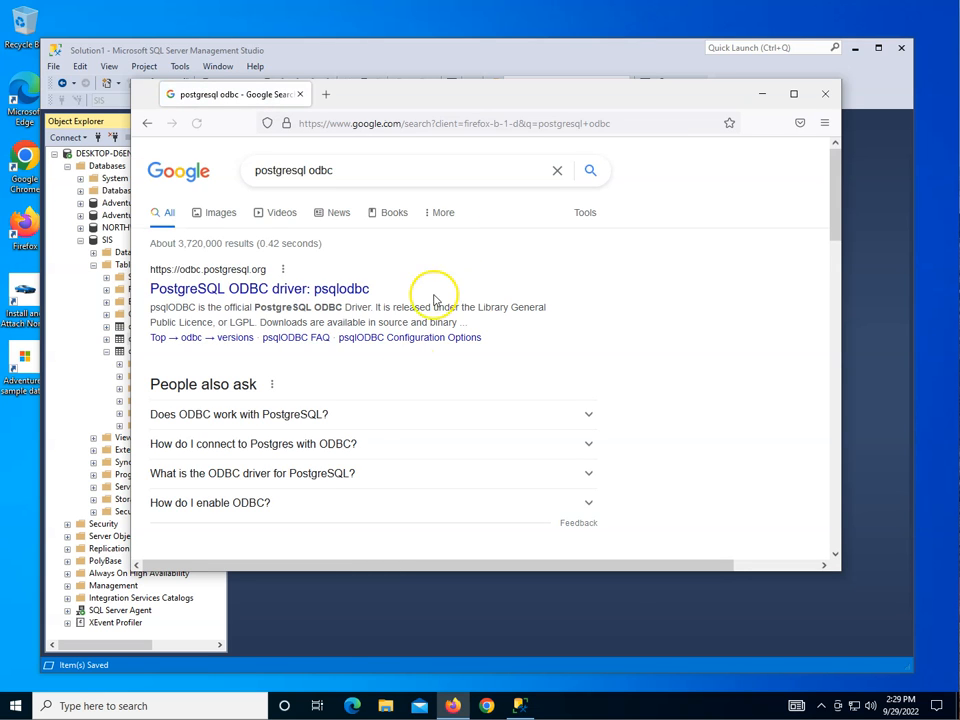
scroll(414, 364, down, 5)
scroll(410, 368, down, 1)
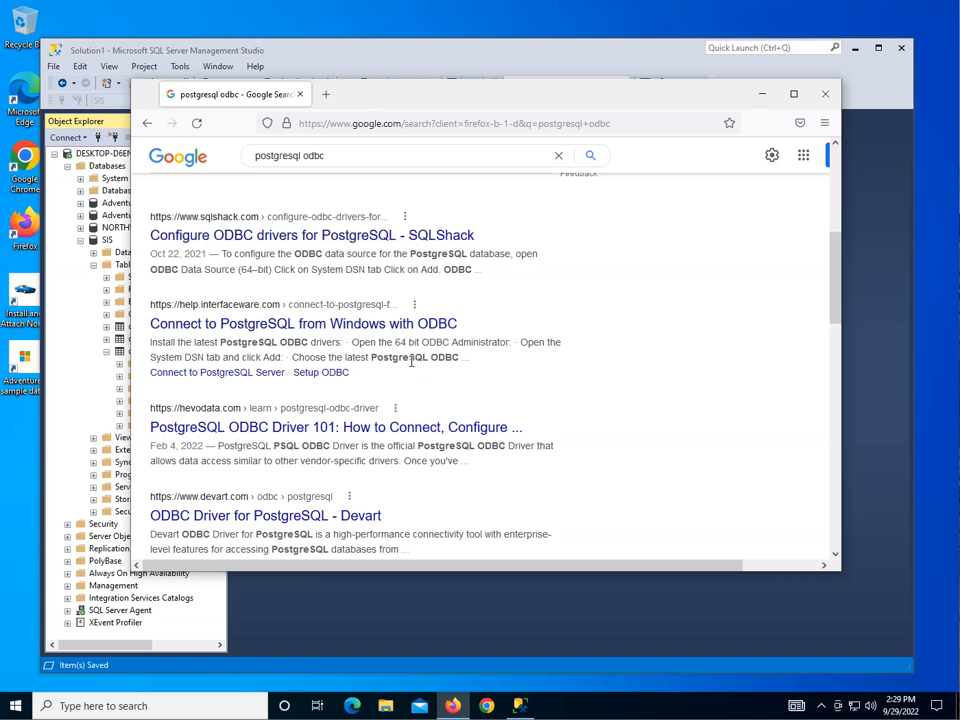
scroll(410, 362, down, 5)
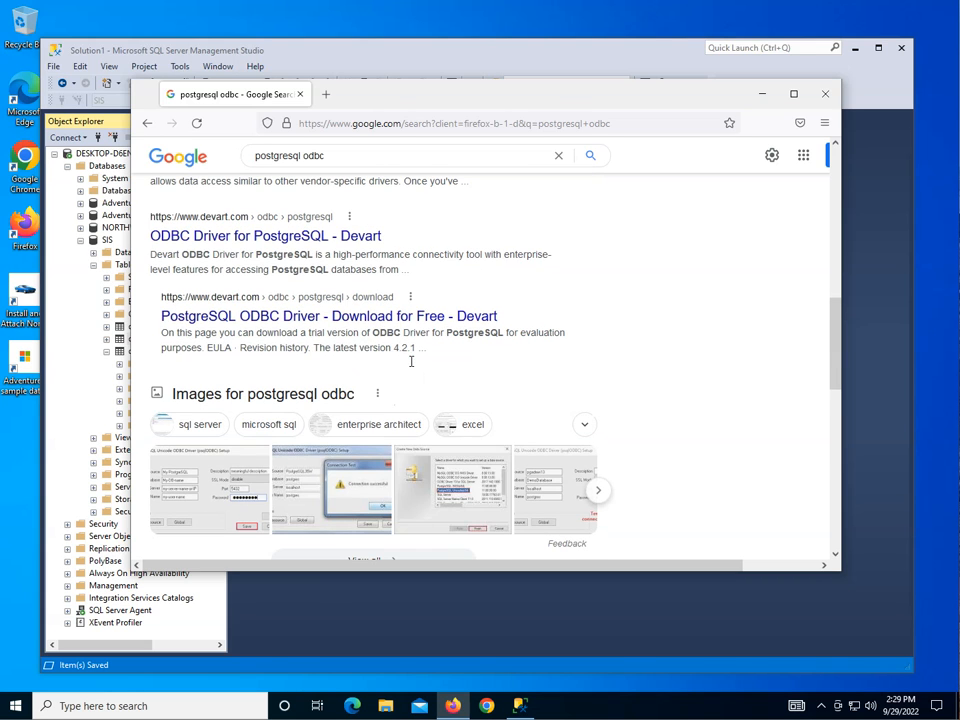
scroll(410, 362, up, 6)
click(314, 216)
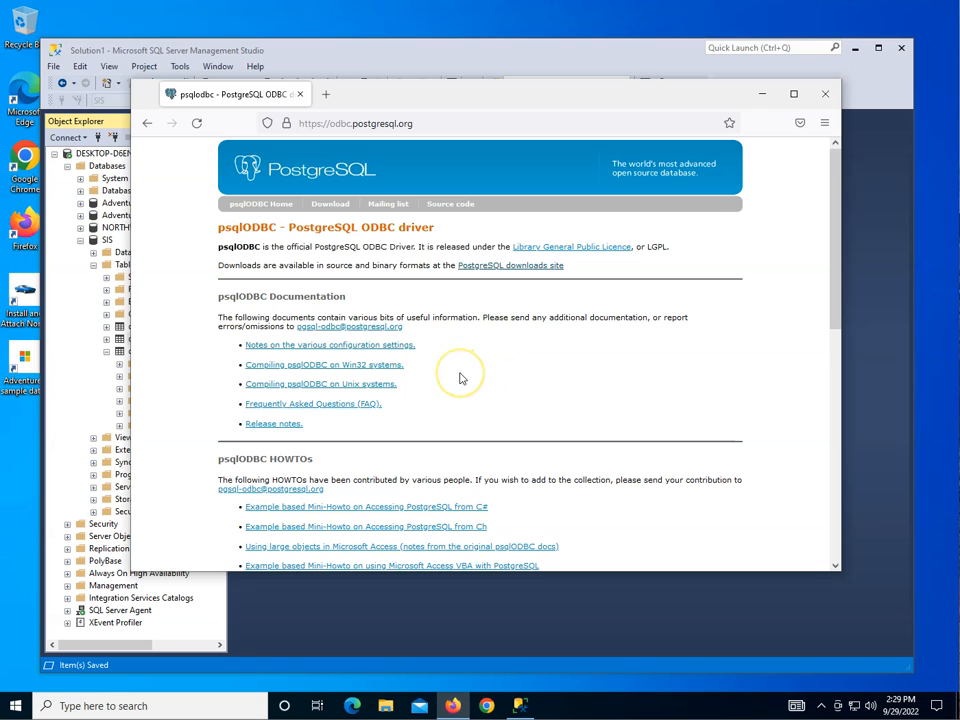
click(825, 94)
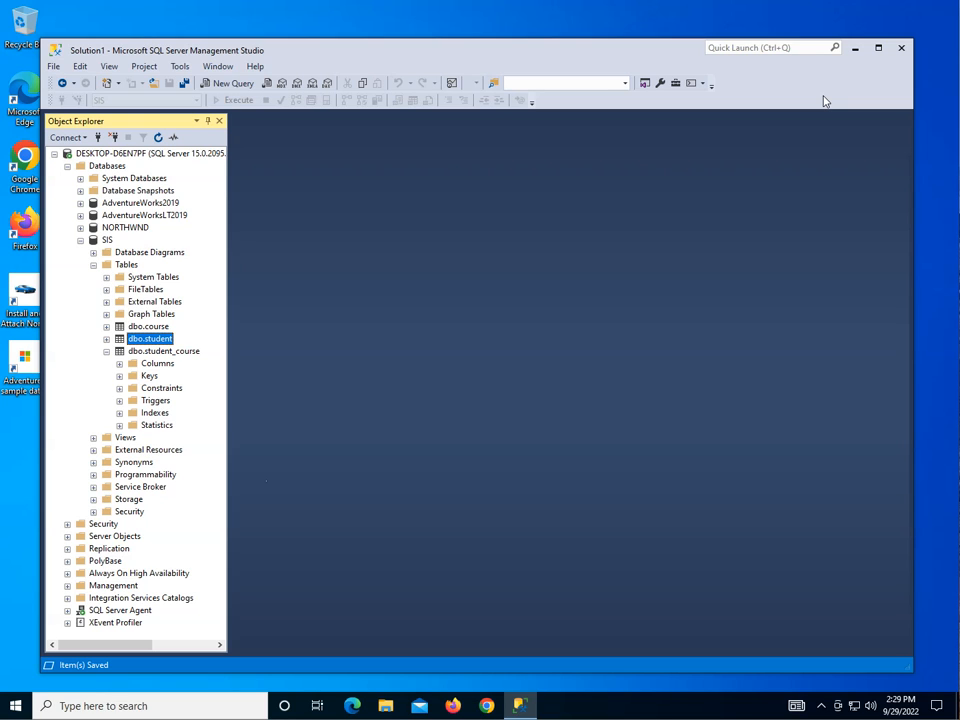
Open the 64-bit ODBC data source setup by searching for "odbc" in the Windows Control Panel.
click(72, 706)
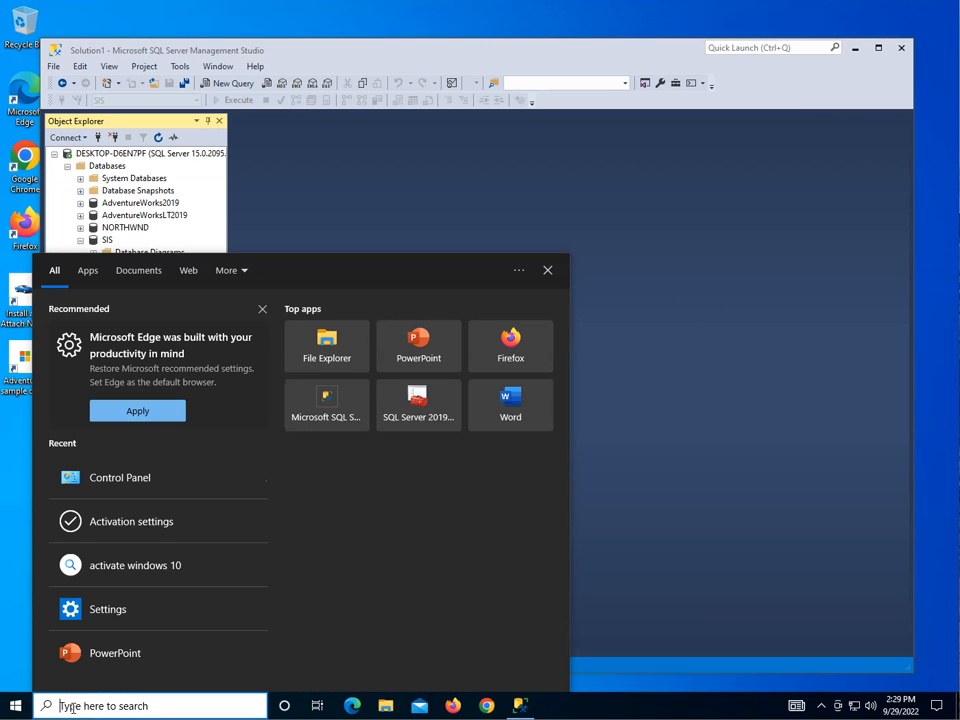
text(control)
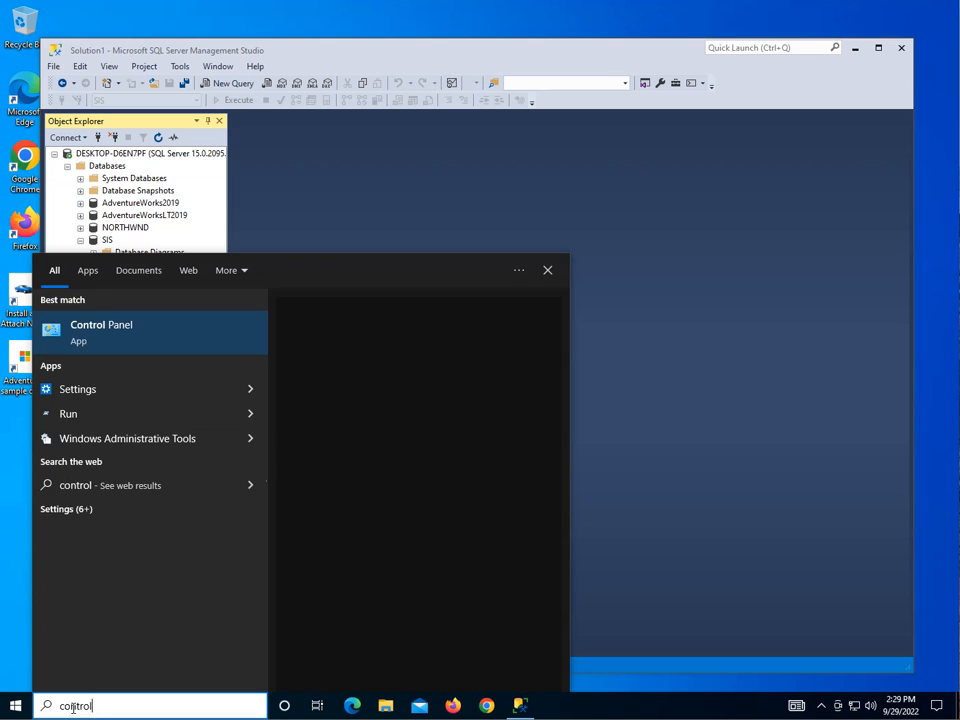
click(96, 322)
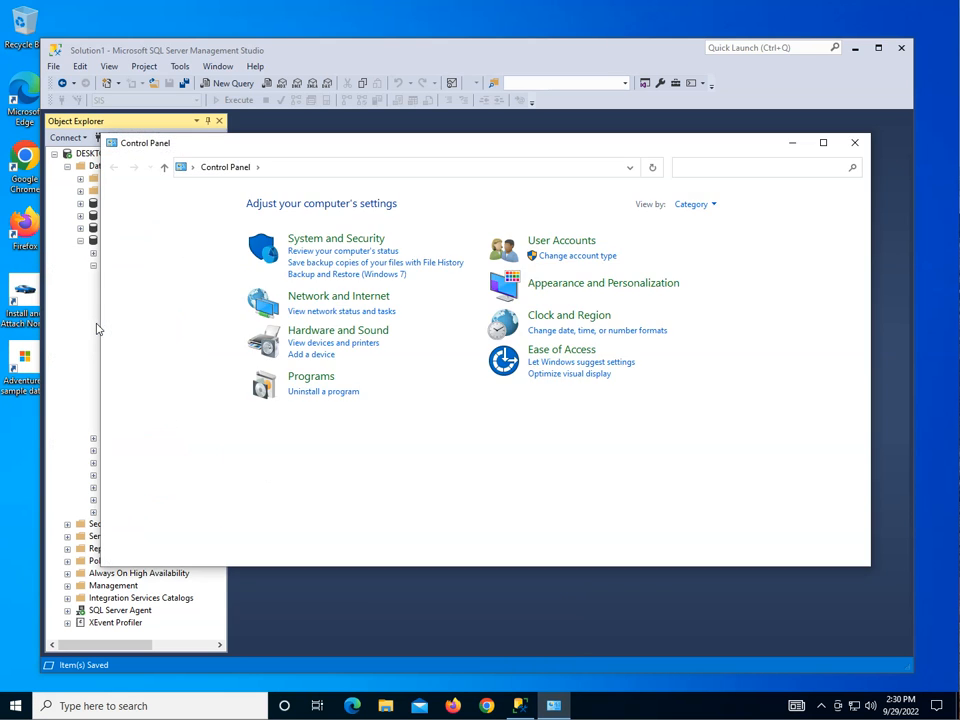
text(odbc)
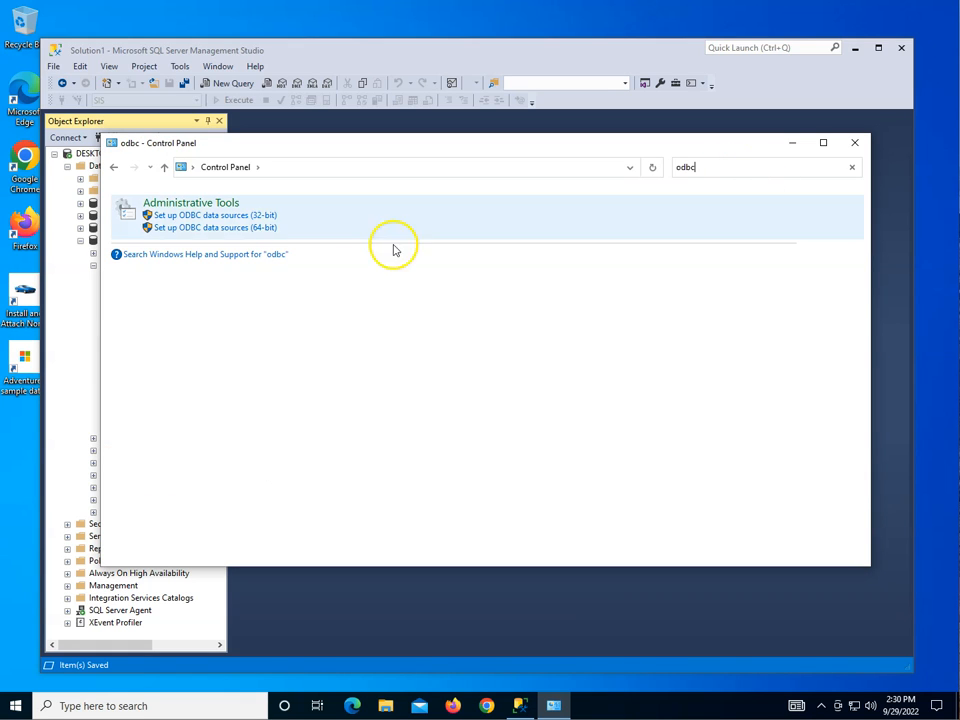
click(205, 228)
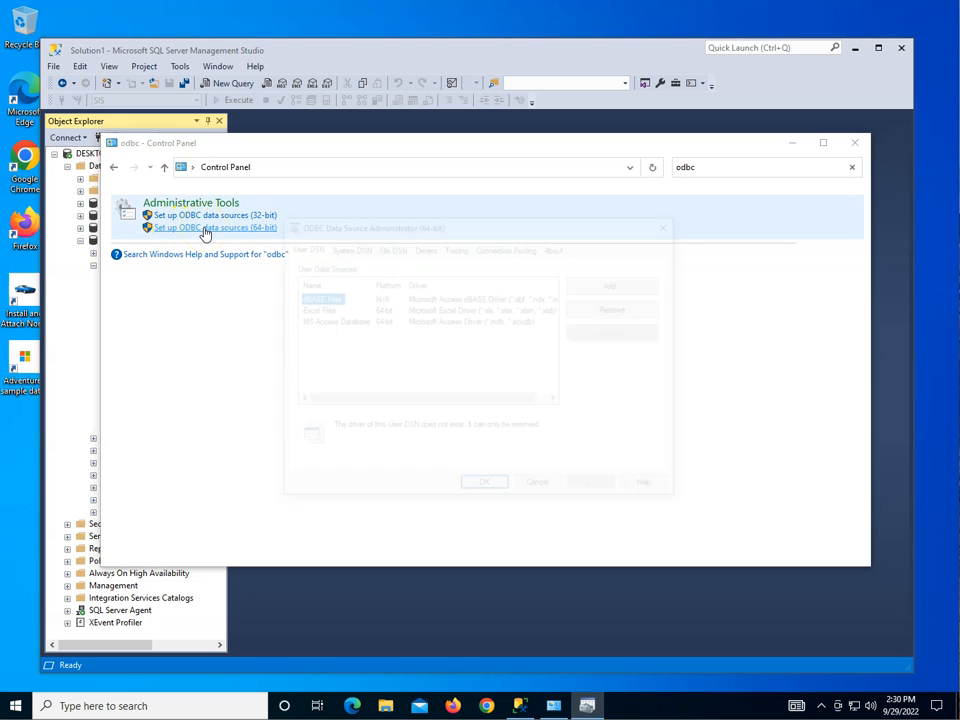
Remove the existing SIS_ODBC entry from the 64-bit system data sources.
click(340, 249)
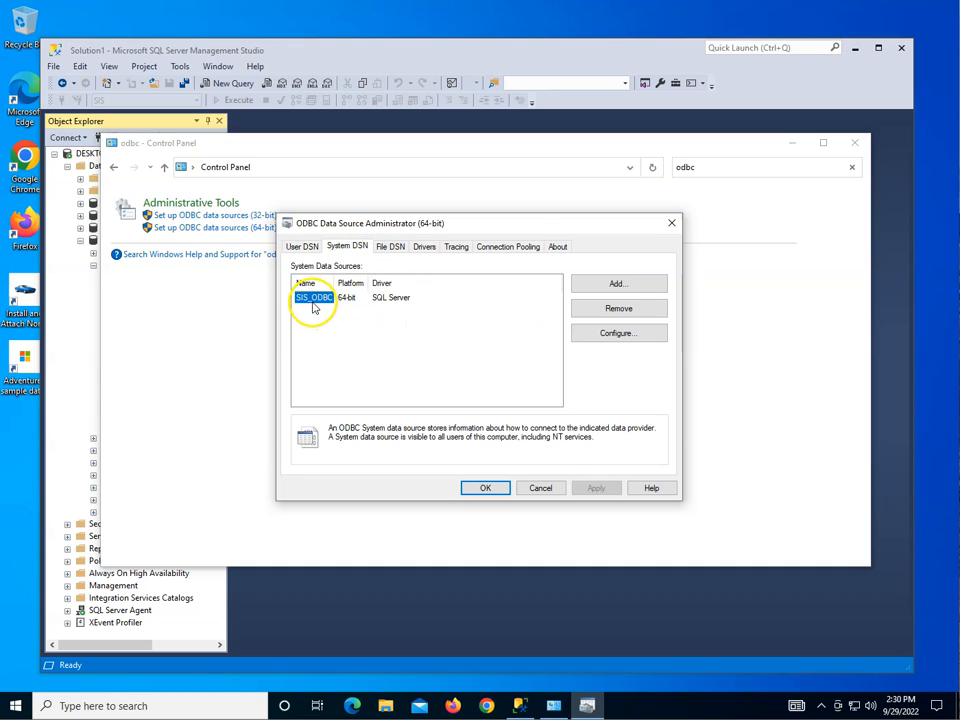
click(617, 310)
click(541, 403)
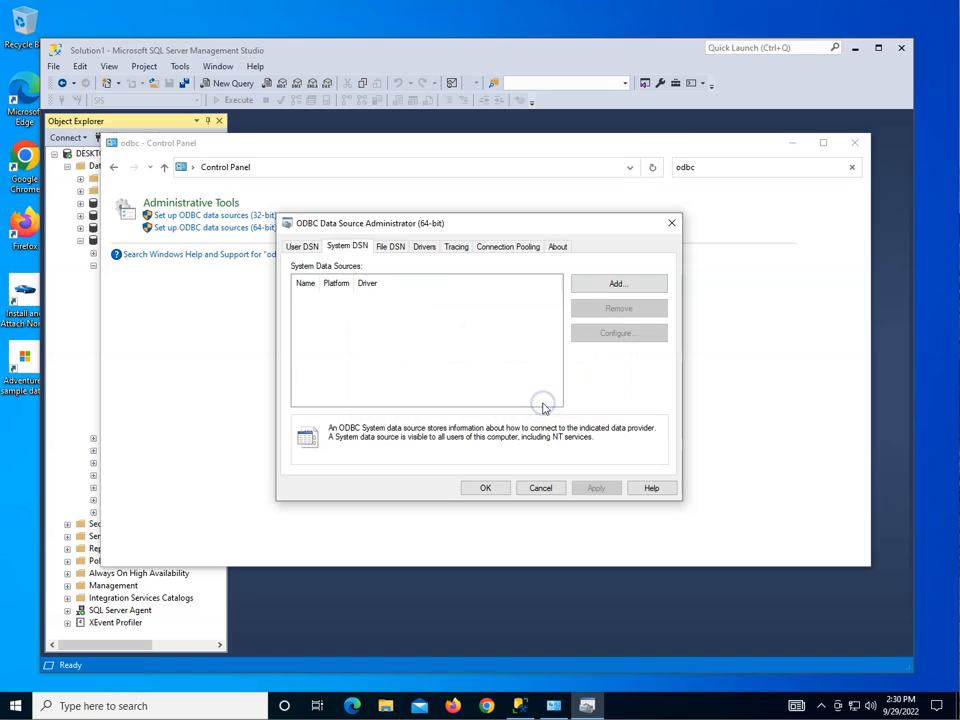
Review the user data sources and the tracing settings, and close the 64-bit ODBC administrator.
click(306, 246)
click(456, 247)
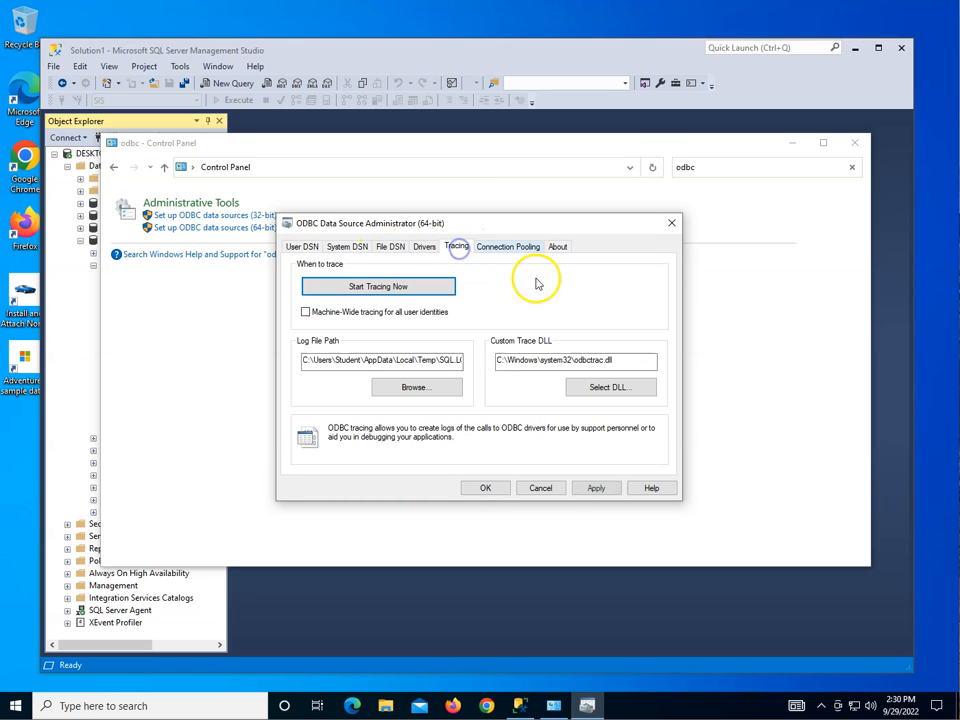
click(553, 488)
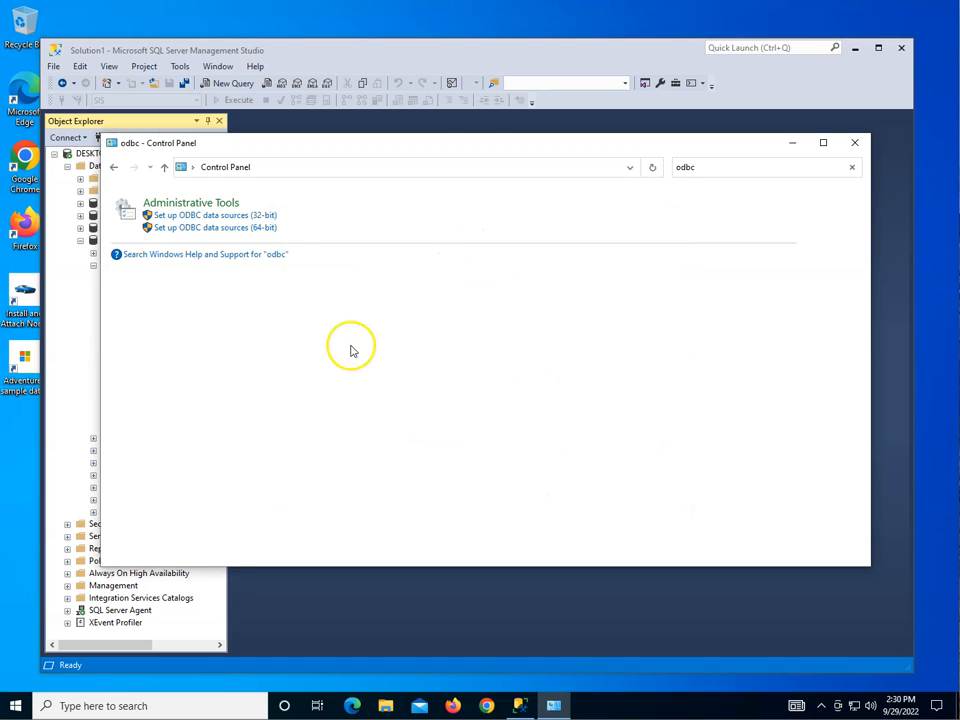
Check the system data sources in both the 32-bit and the 64-bit ODBC administrators.
click(258, 216)
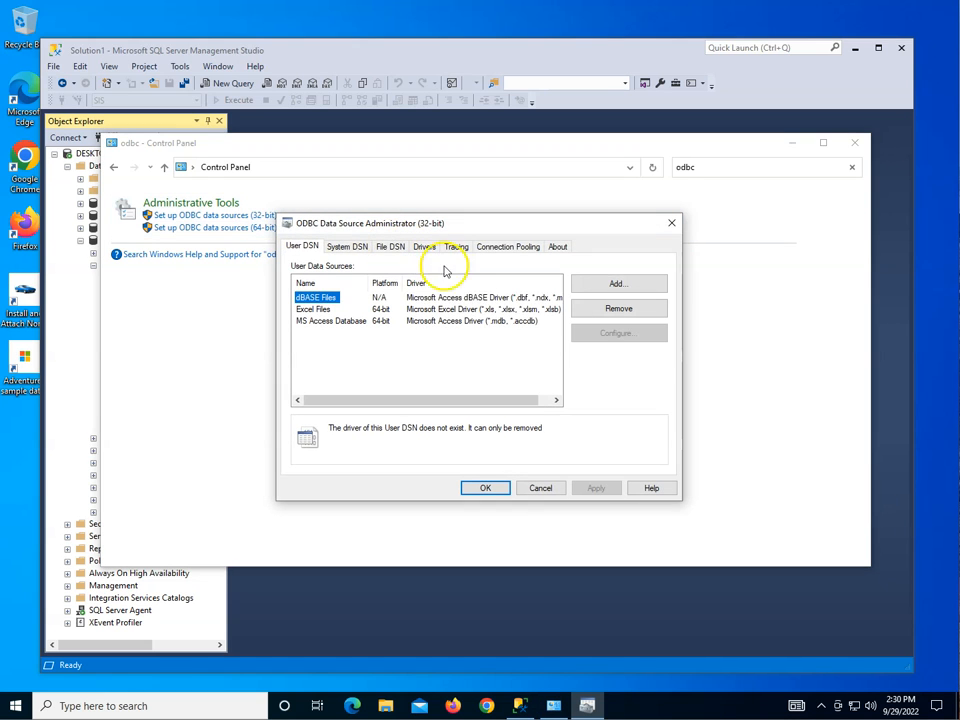
click(350, 247)
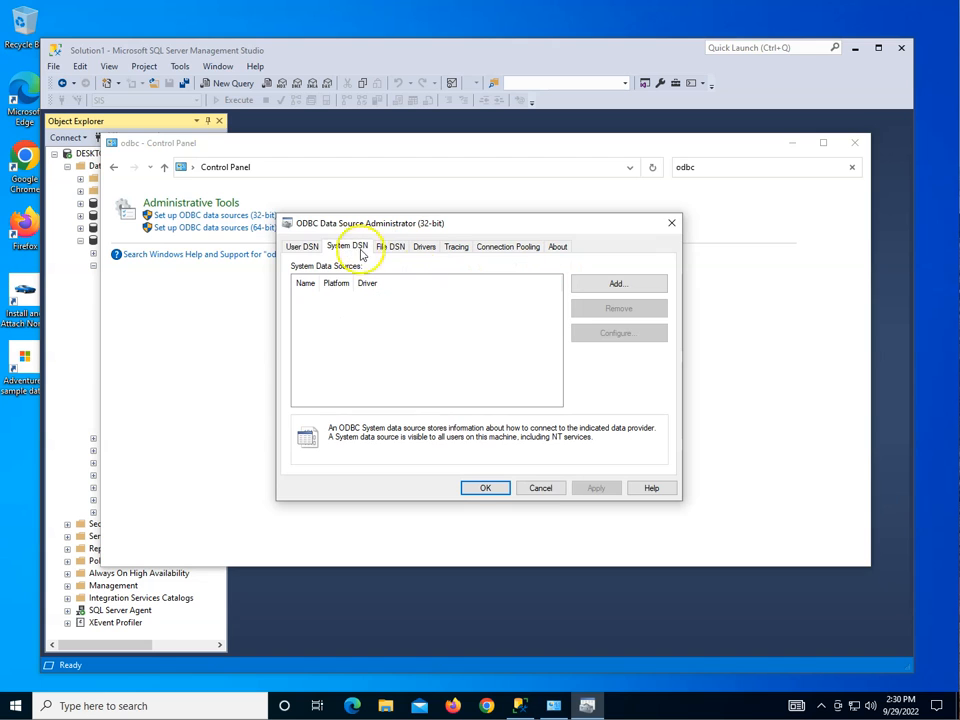
click(540, 488)
click(193, 228)
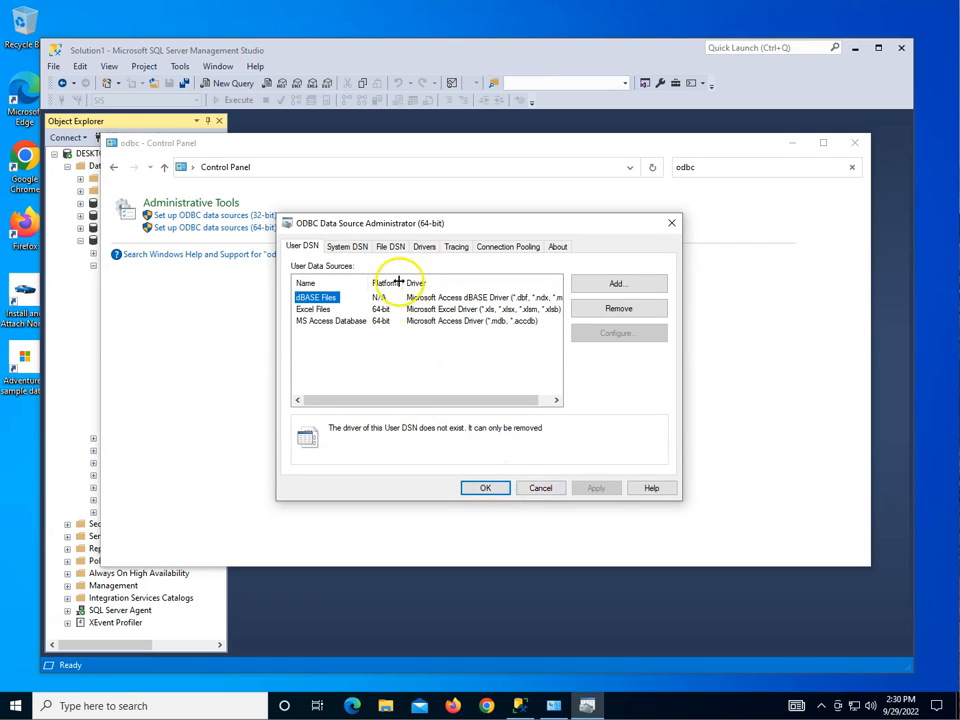
click(346, 247)
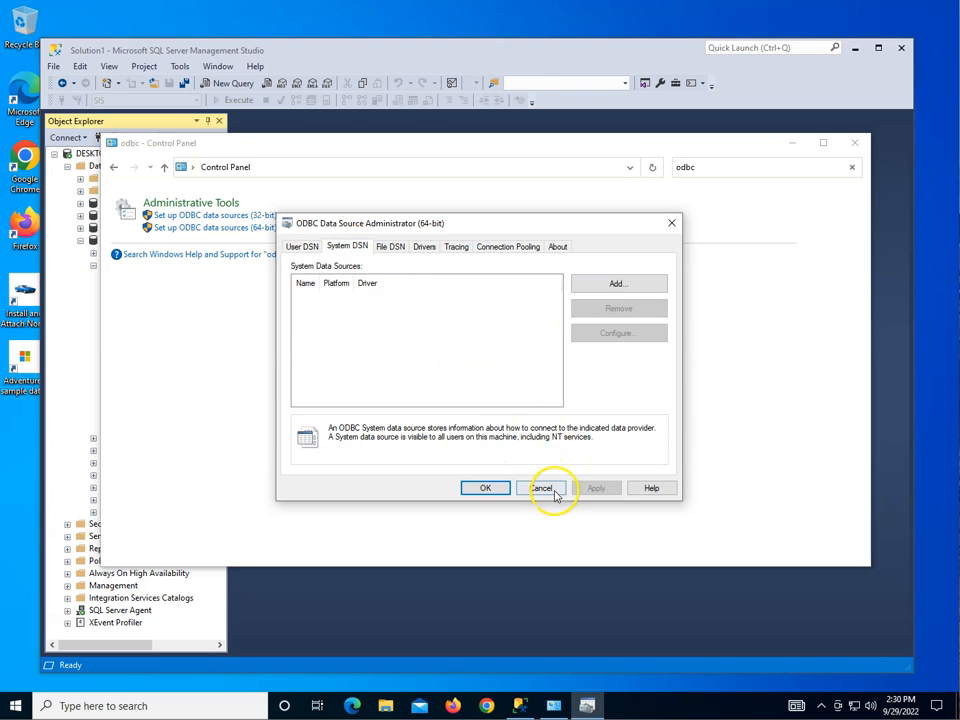
click(553, 489)
Start creating a 64-bit system data source that uses the SQL Server driver.
click(260, 229)
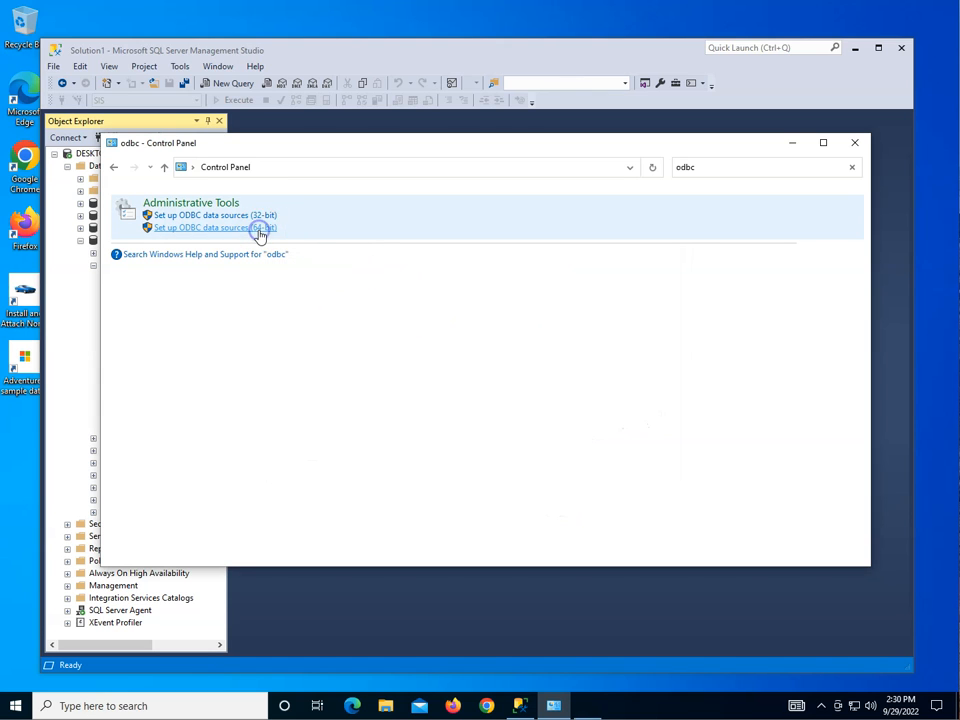
click(350, 248)
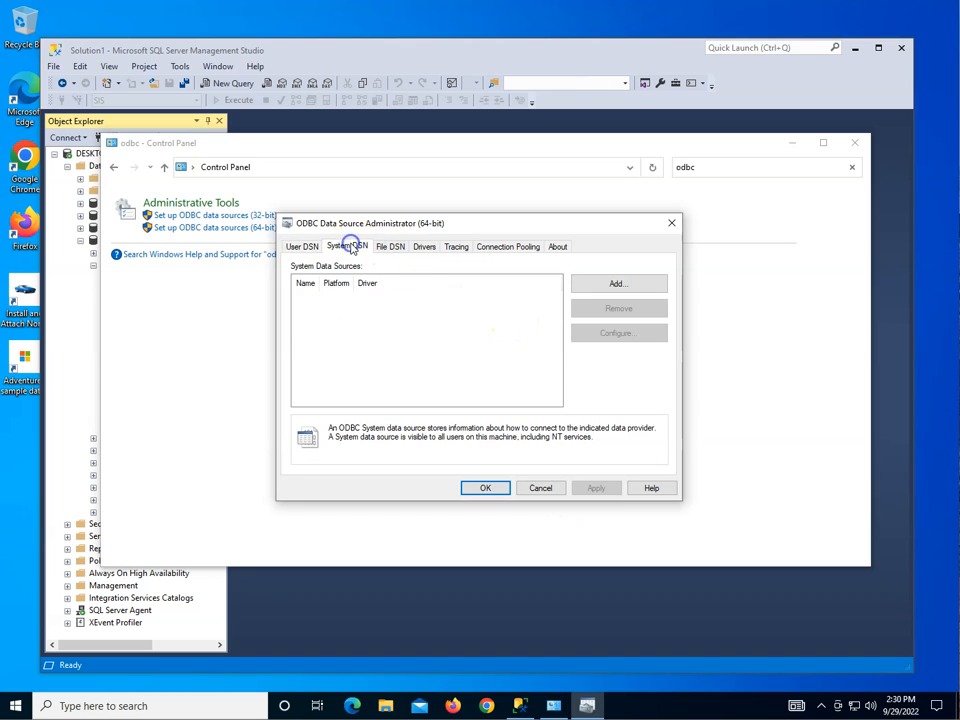
click(625, 286)
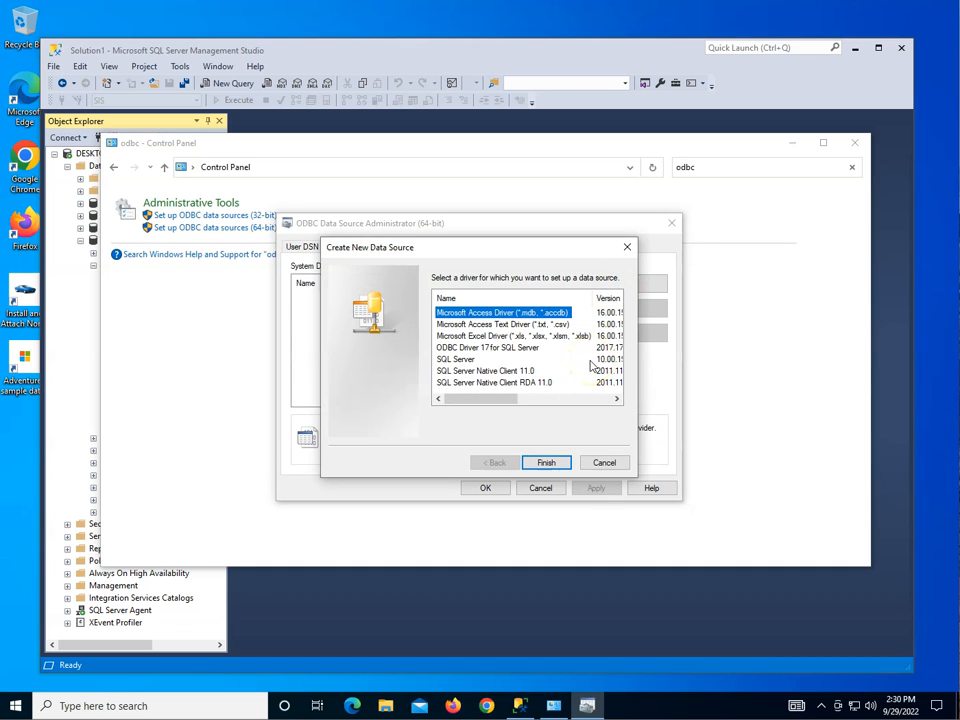
click(466, 360)
click(546, 462)
Name the data source SIS_ODBC and describe it as "ODBC connection to SIS database".
click(525, 407)
text(SIS)
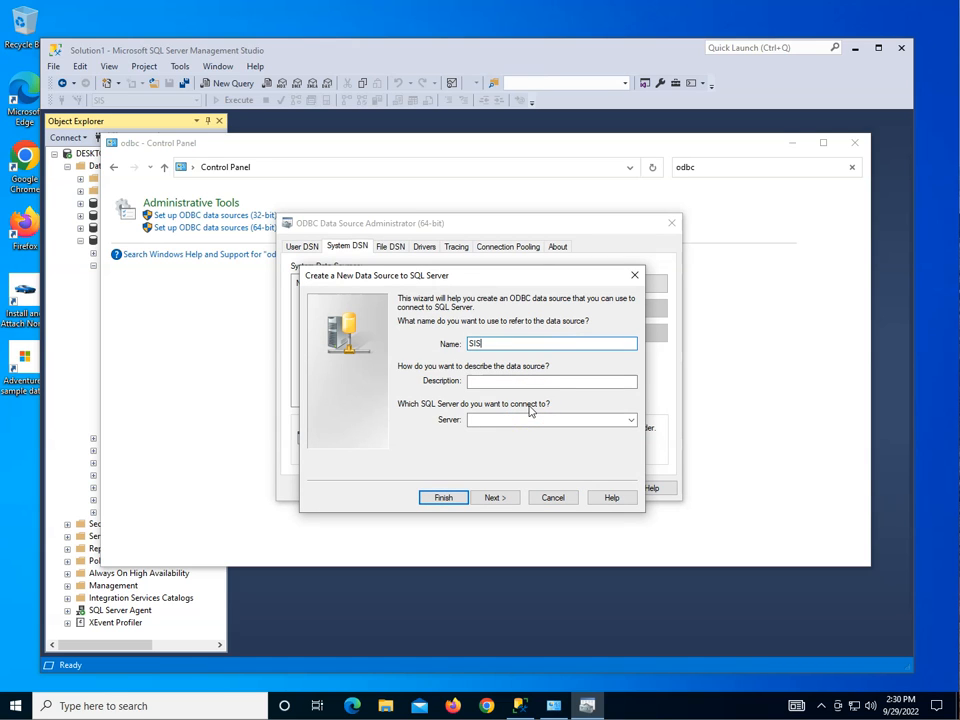
text(_ODBC)
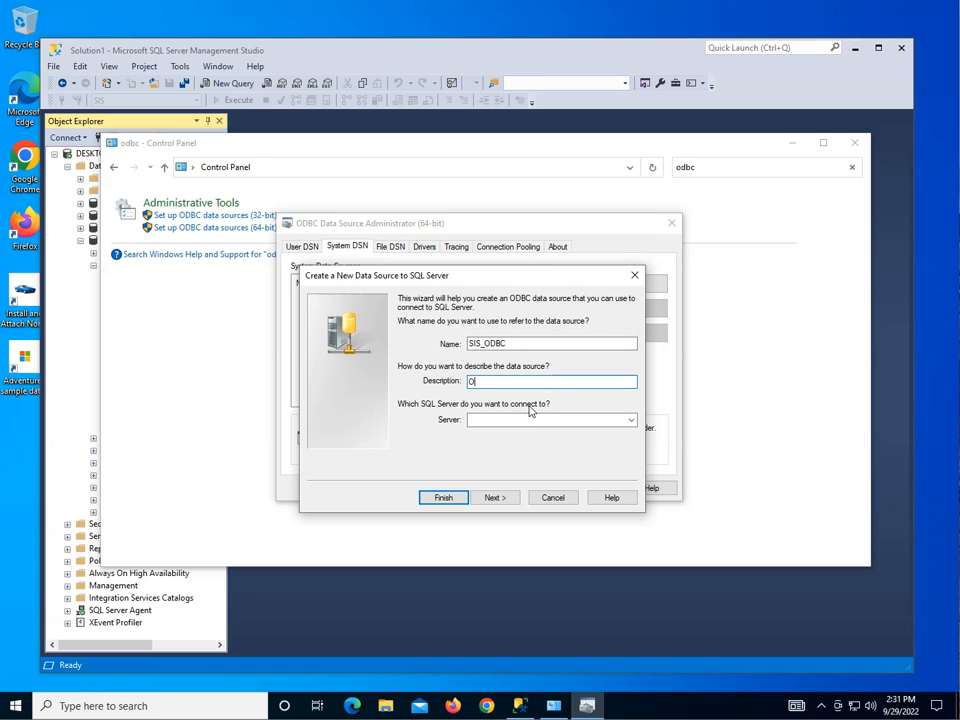
text(ODBC connection to SIS database)
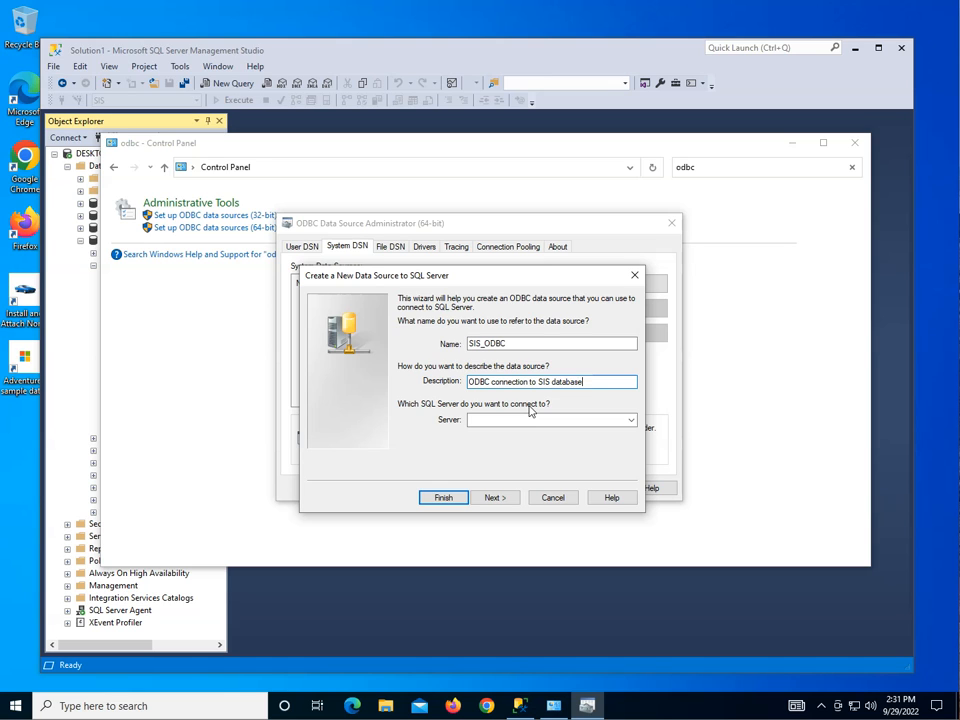
Connect the data source to the server DESKTOP-D6EN7PF and keep Windows NT authentication with the network login ID.
click(632, 421)
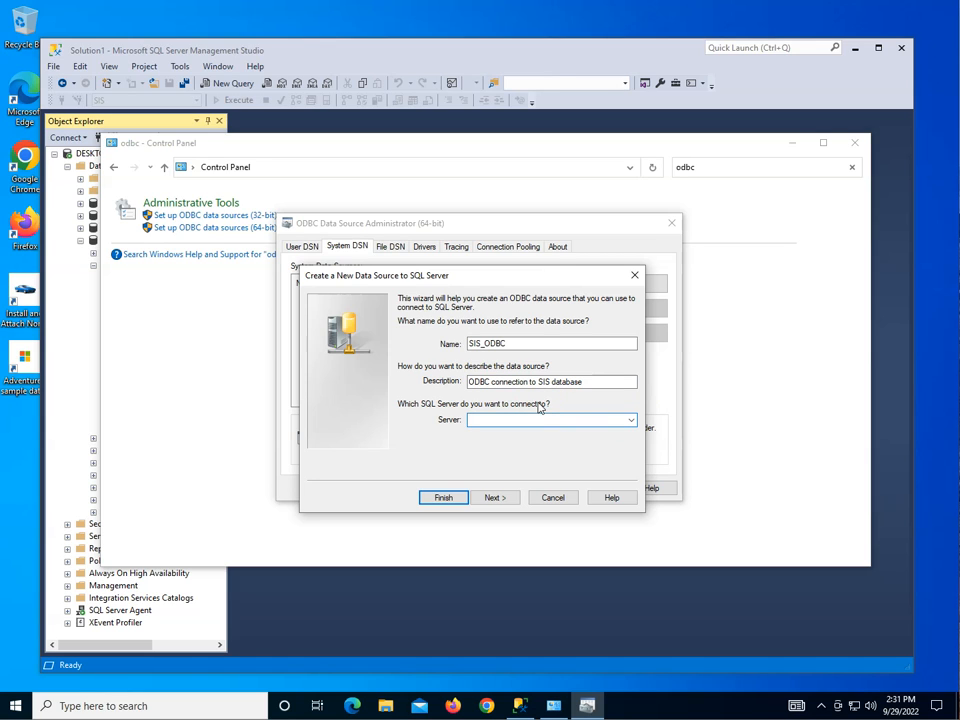
click(632, 421)
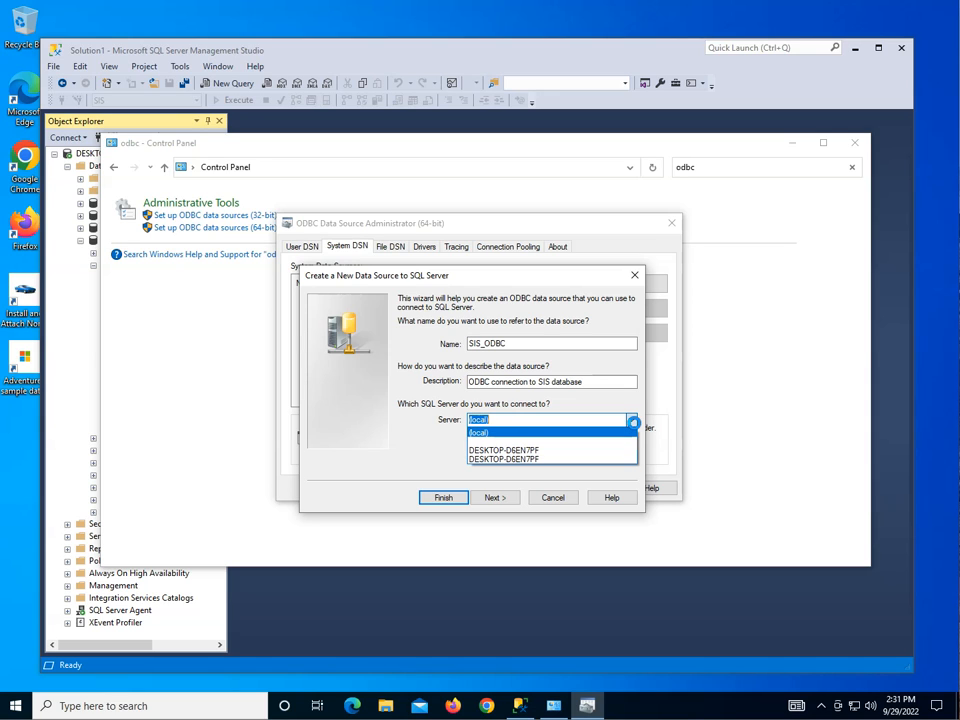
click(533, 451)
click(494, 497)
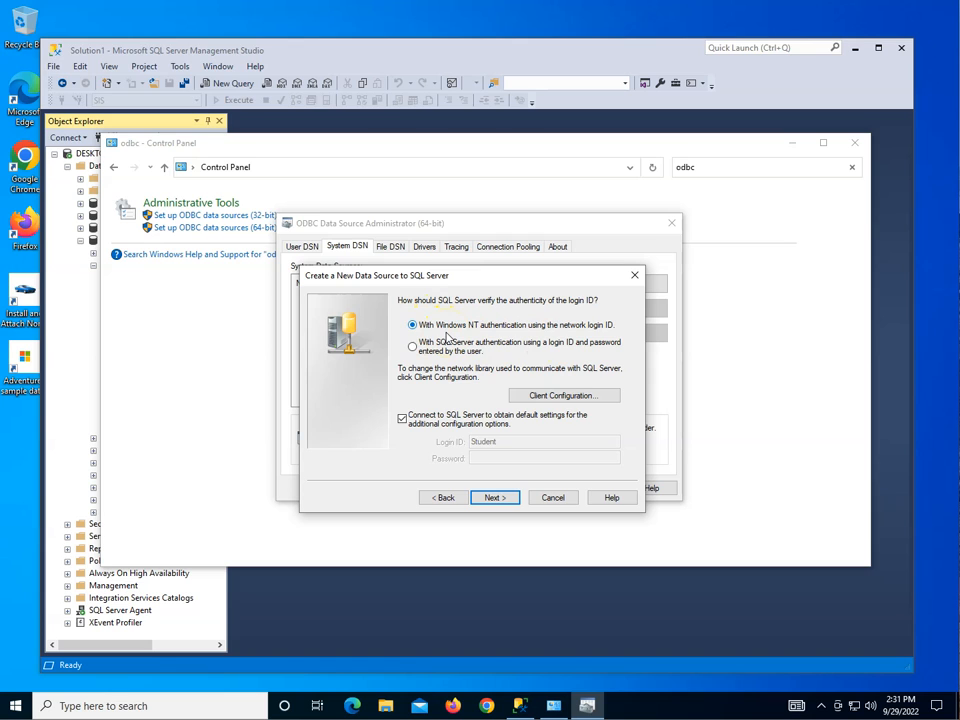
click(497, 497)
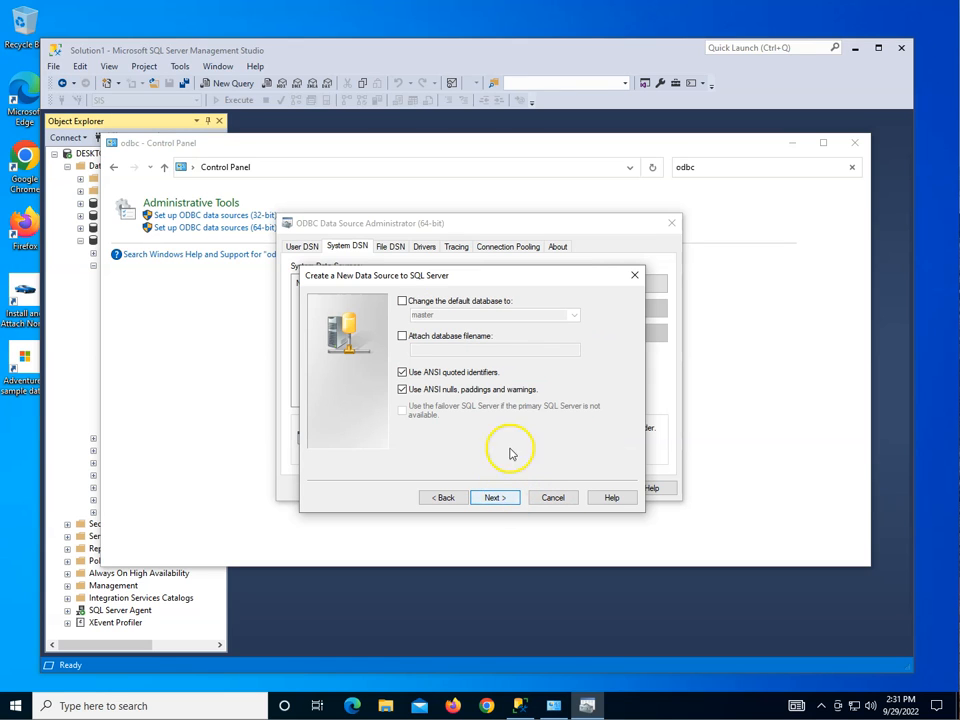
Change the data source's default database to SIS.
click(455, 303)
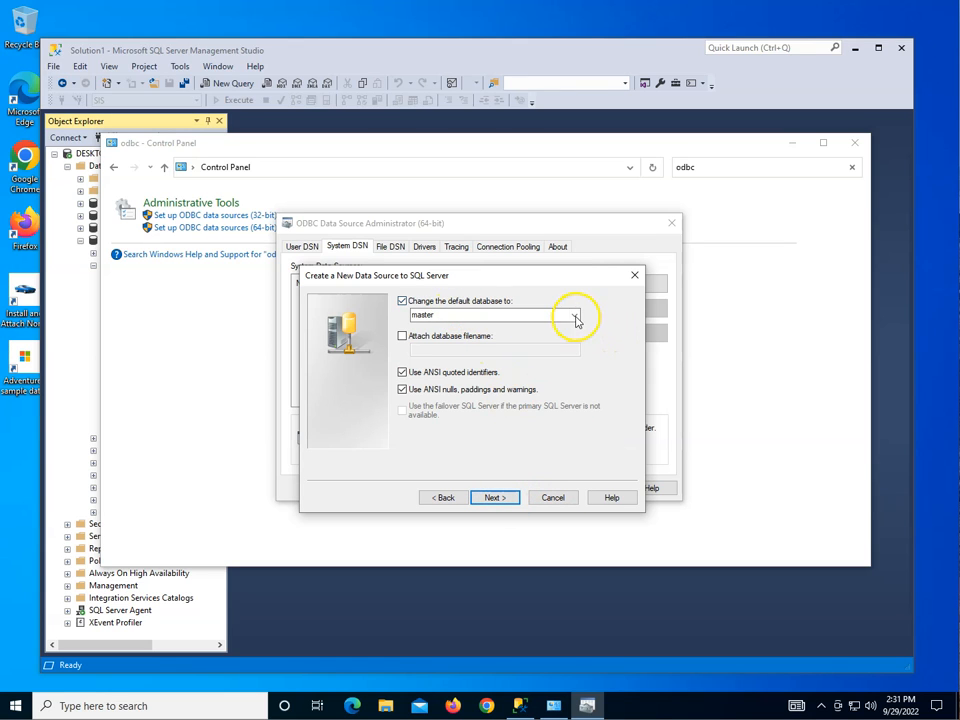
click(576, 316)
click(518, 384)
Finish the data source wizard with the remaining default options and test the SIS_ODBC connection.
click(497, 497)
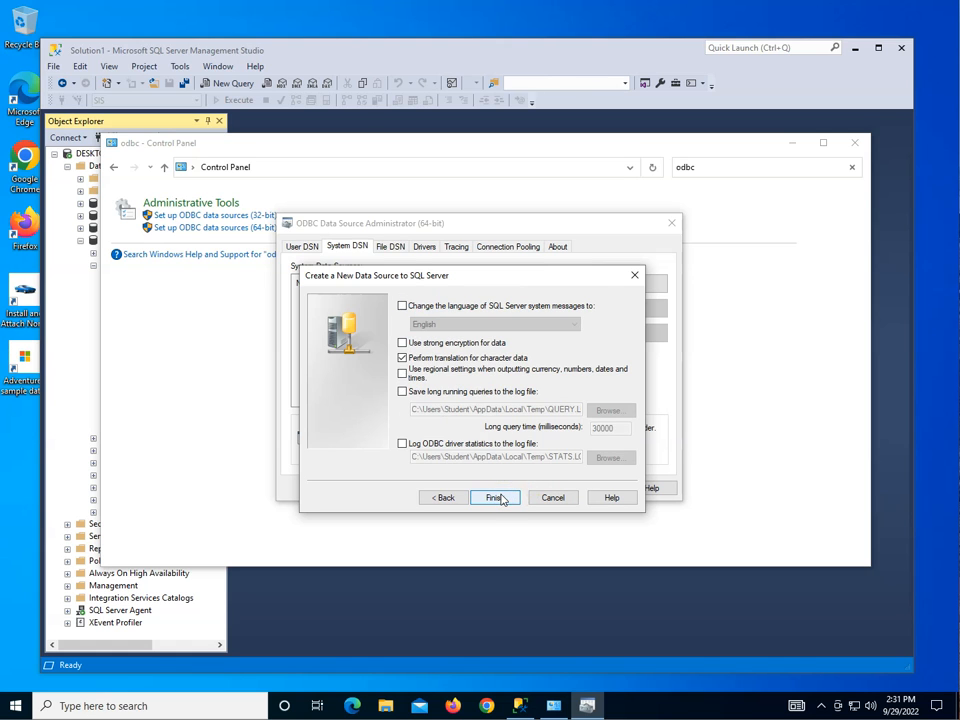
click(496, 497)
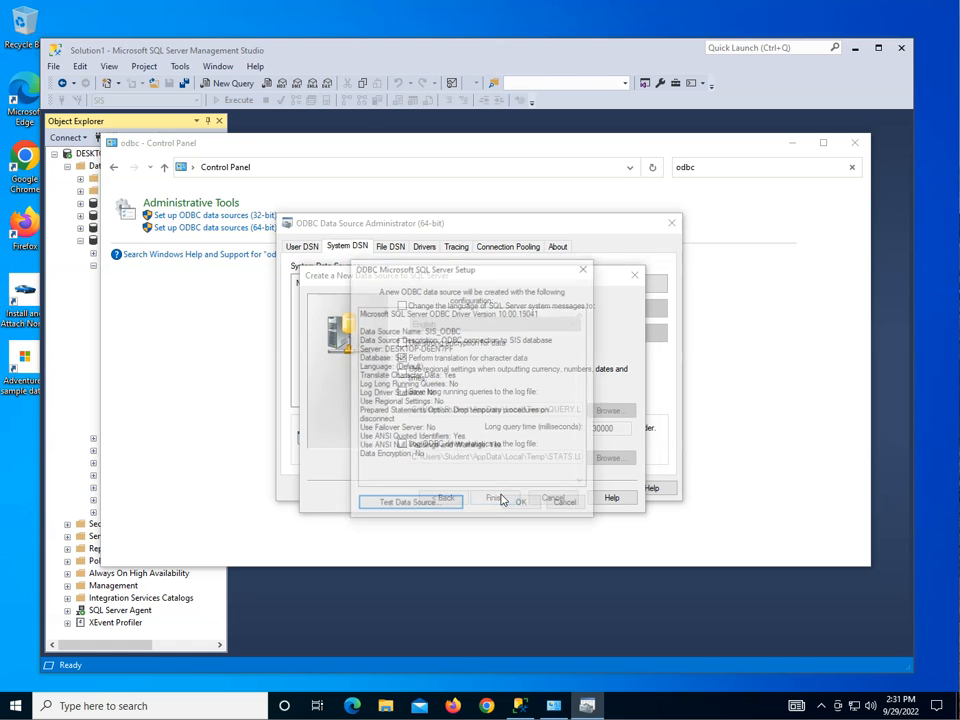
click(418, 505)
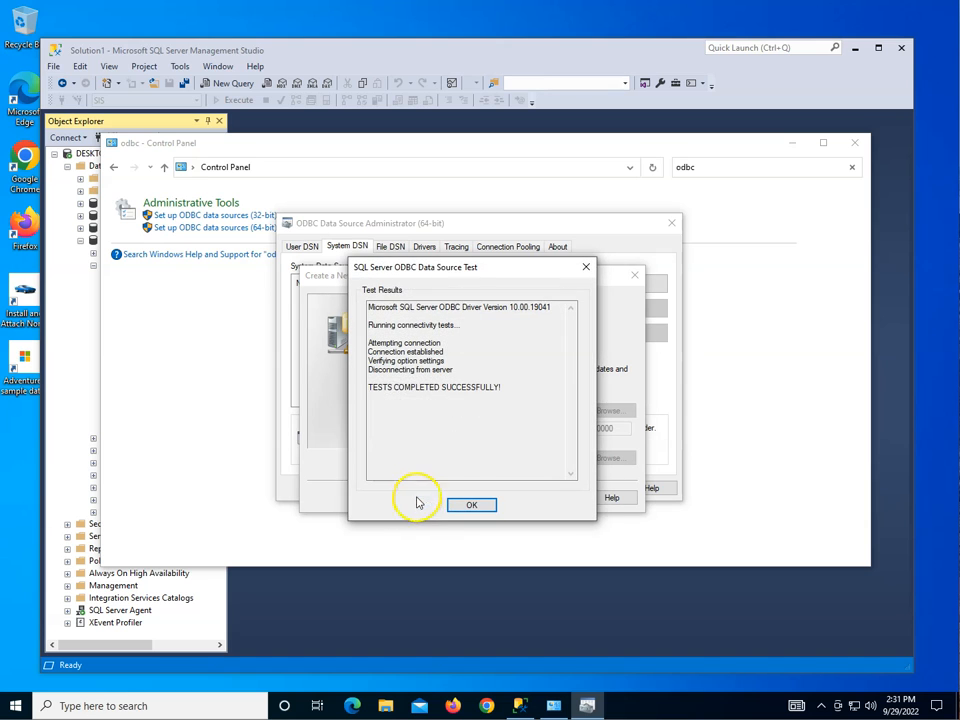
Dismiss the test results, save the SIS_ODBC data source and close the ODBC Data Source Administrator.
click(467, 505)
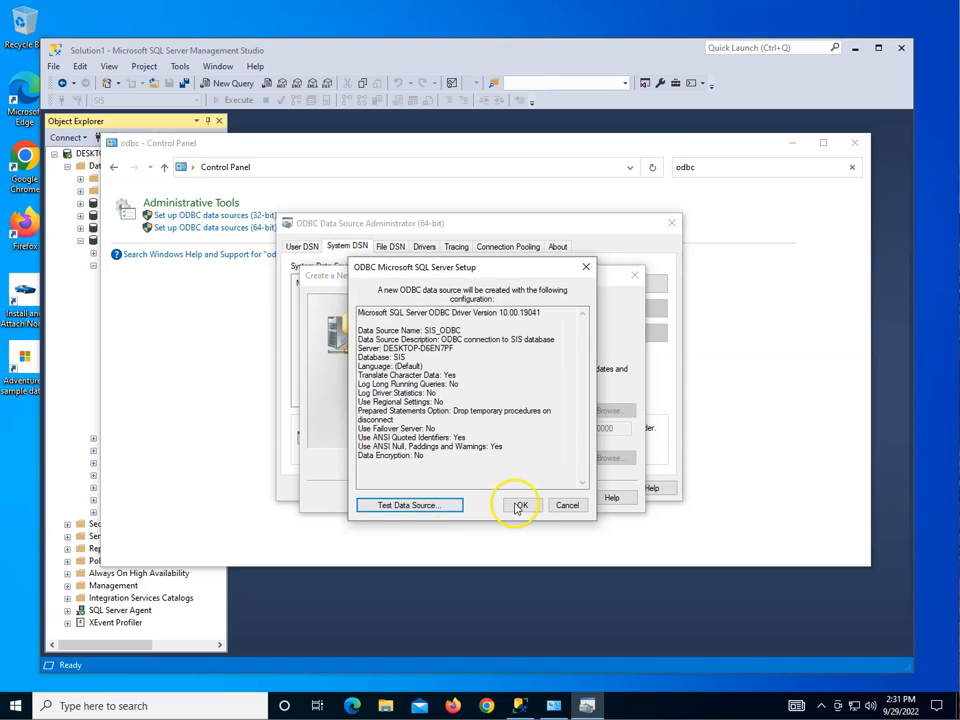
click(519, 507)
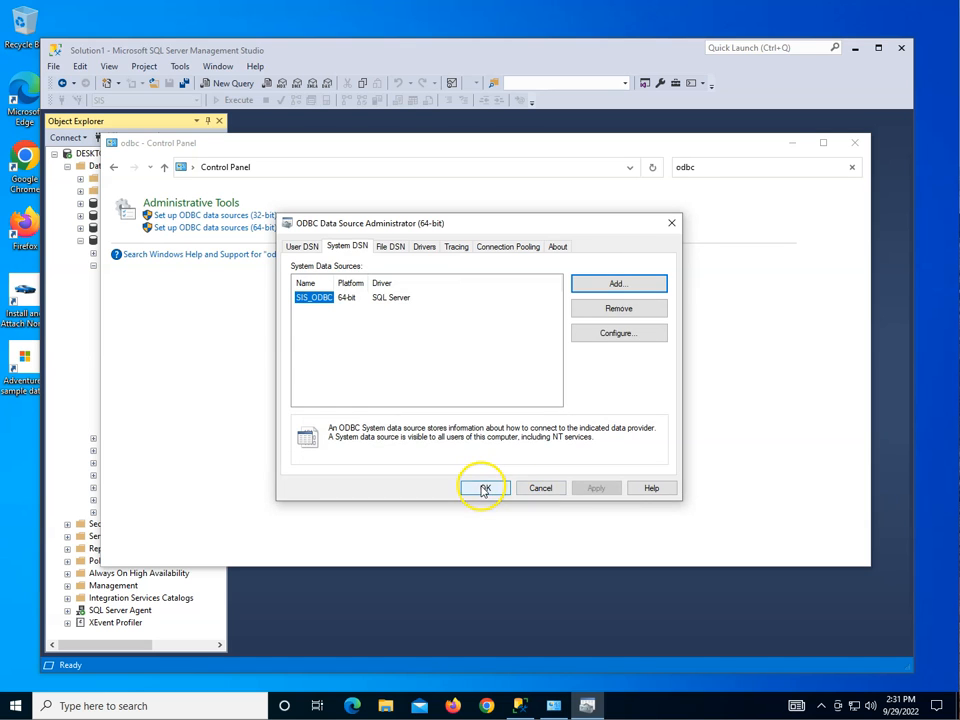
click(483, 489)
Launch Microsoft Access and close the Control Panel window.
click(18, 708)
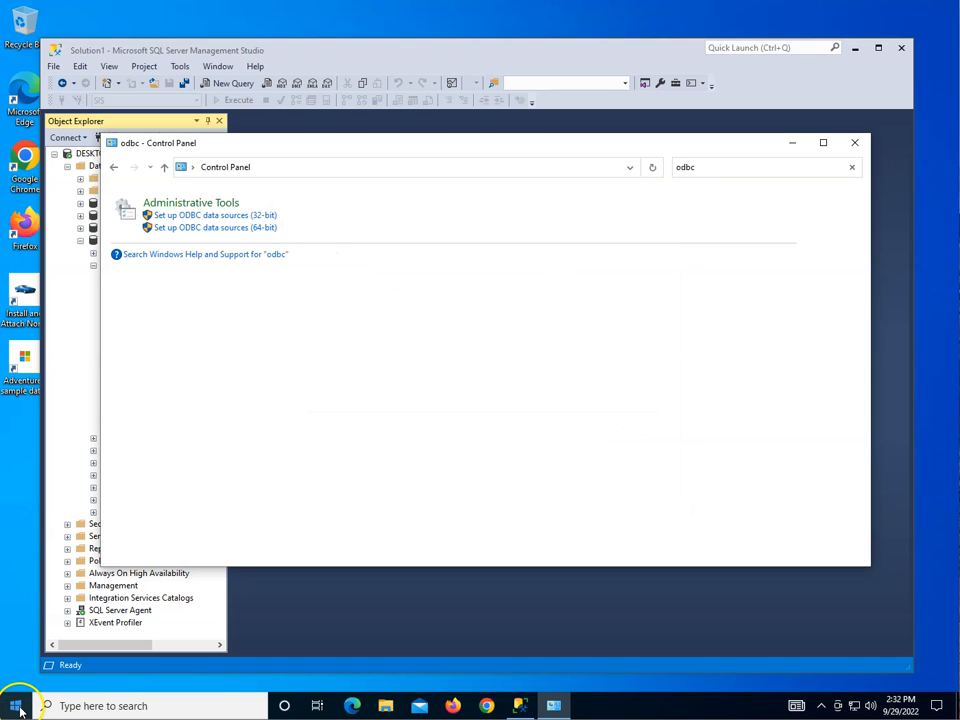
click(76, 396)
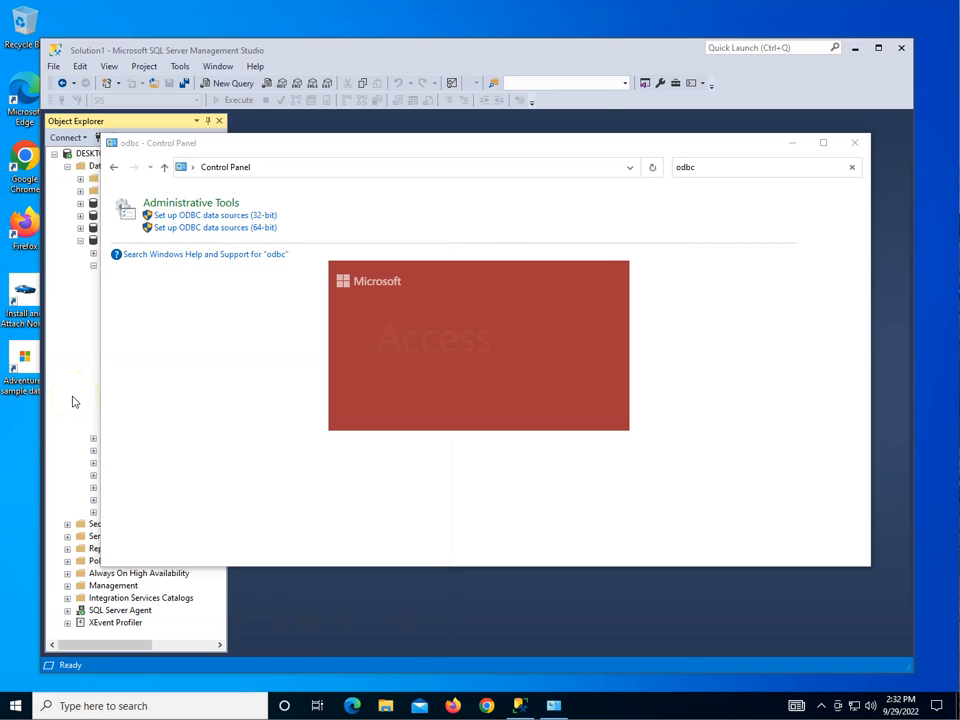
click(857, 147)
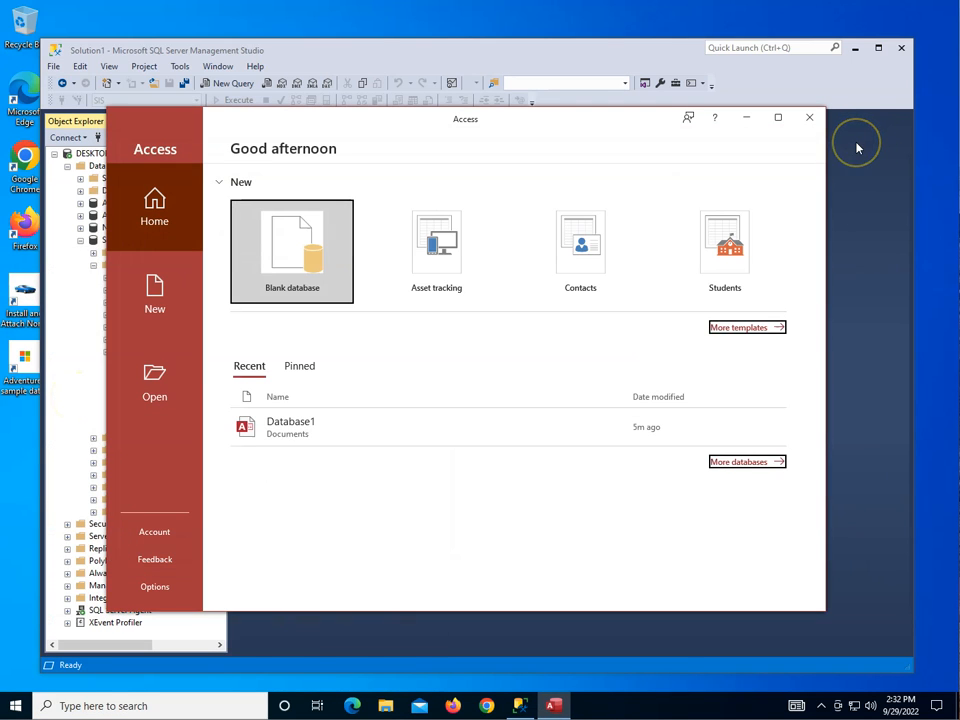
Create a blank database named SIS Application and close its default empty table.
click(288, 263)
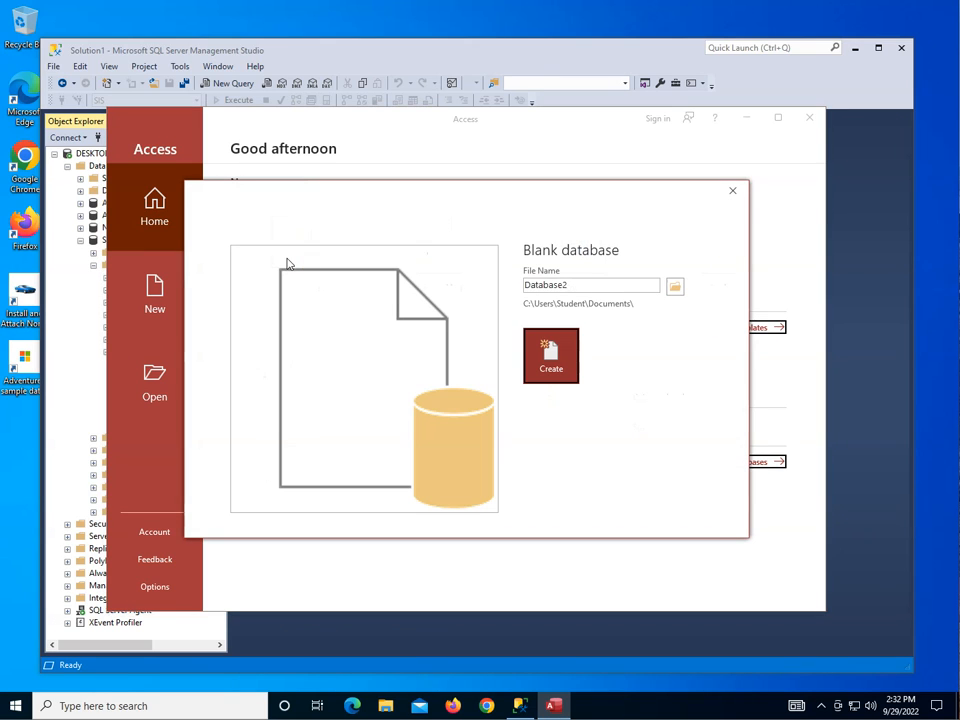
click(583, 285)
click(576, 288)
drag(576, 288, 497, 283)
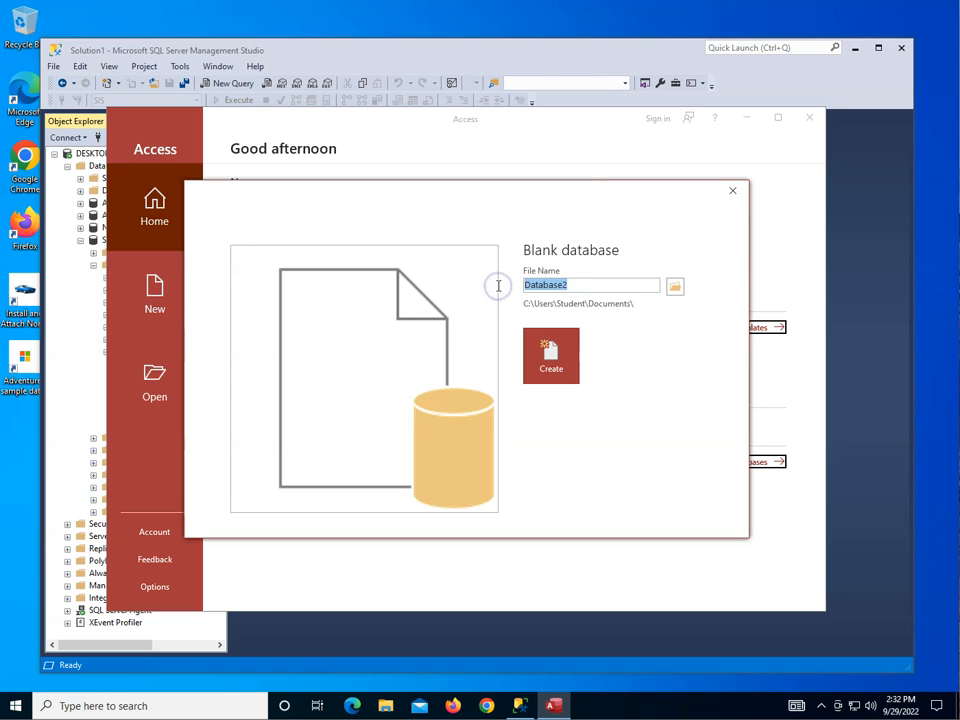
text(SIS Application)
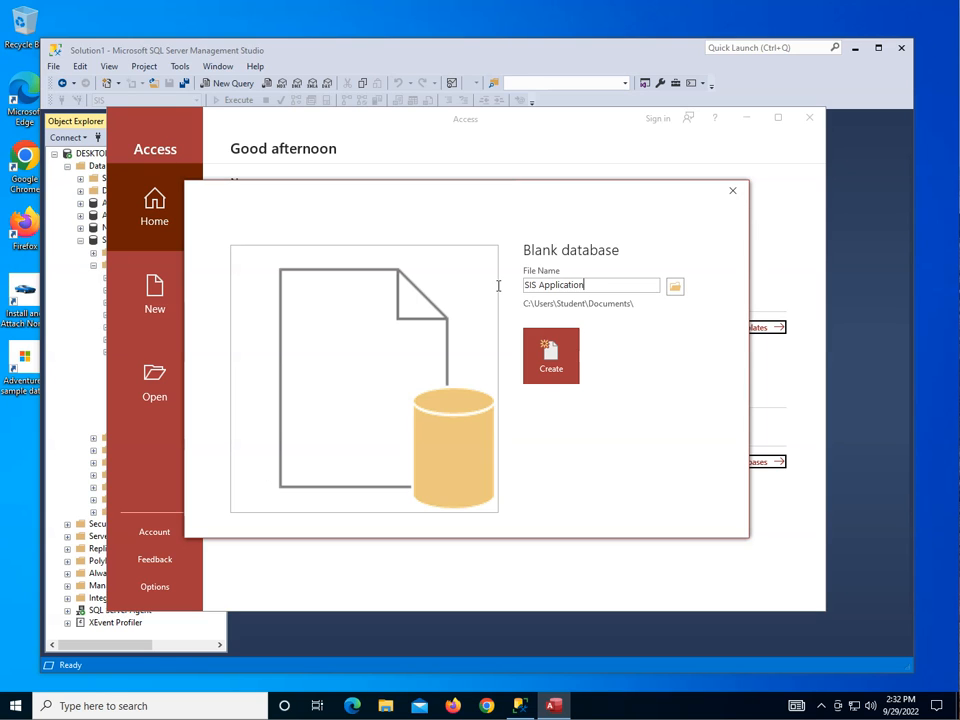
key(Return)
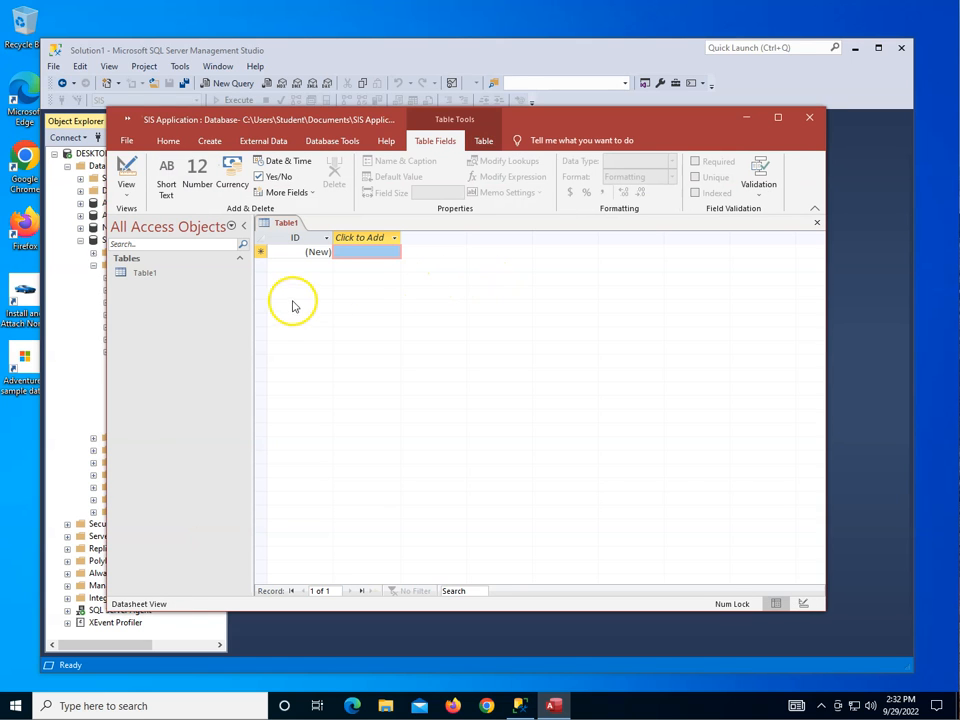
right_click(291, 233)
click(335, 270)
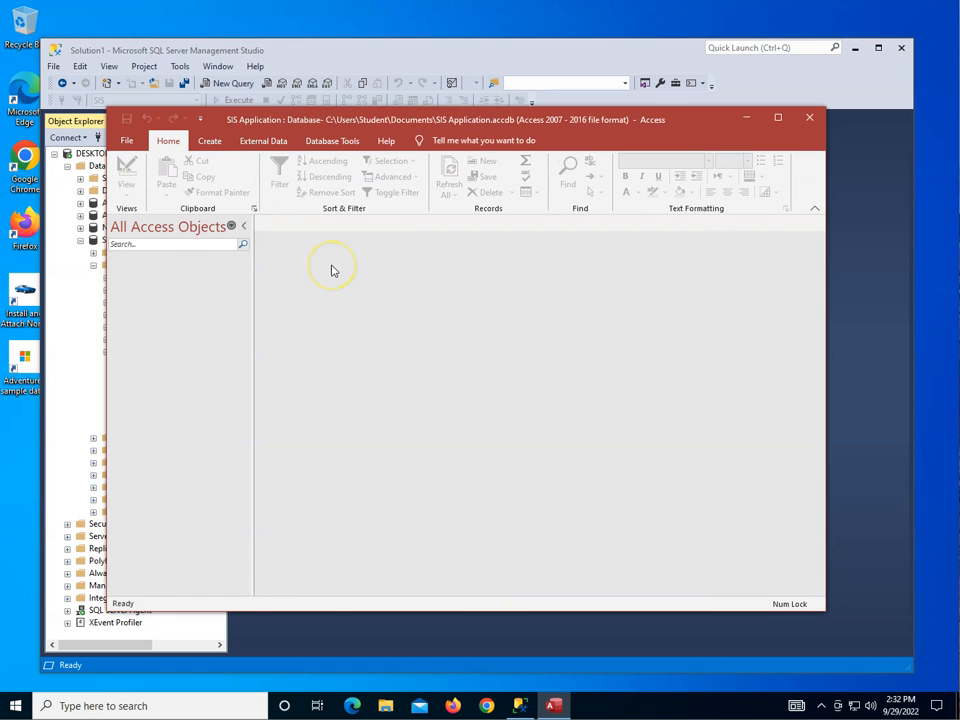
click(253, 146)
click(136, 194)
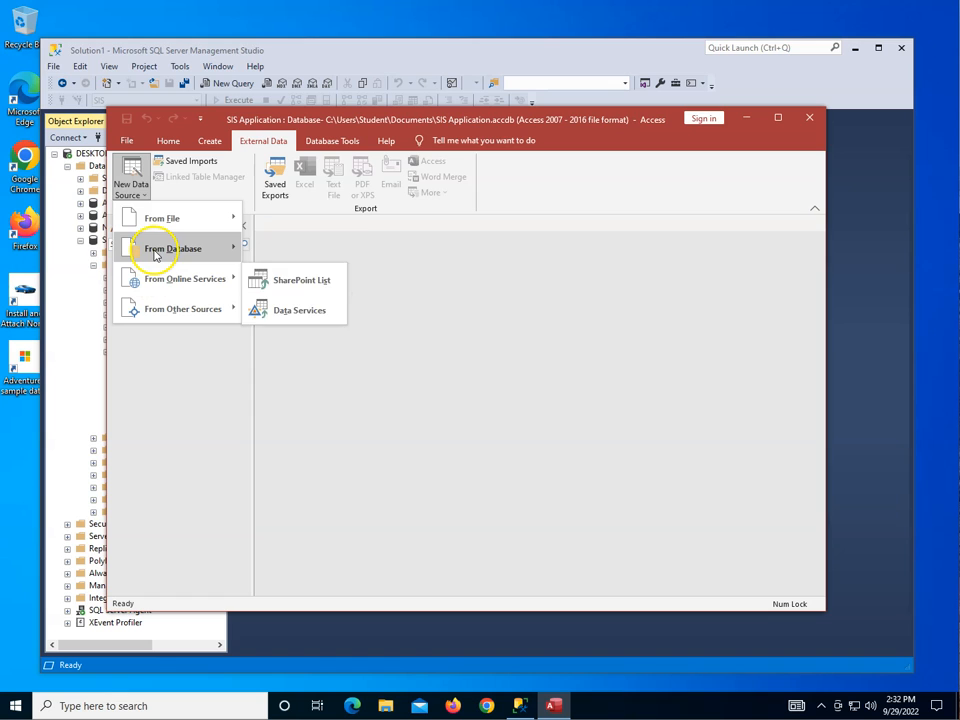
mouse_move(172, 248)
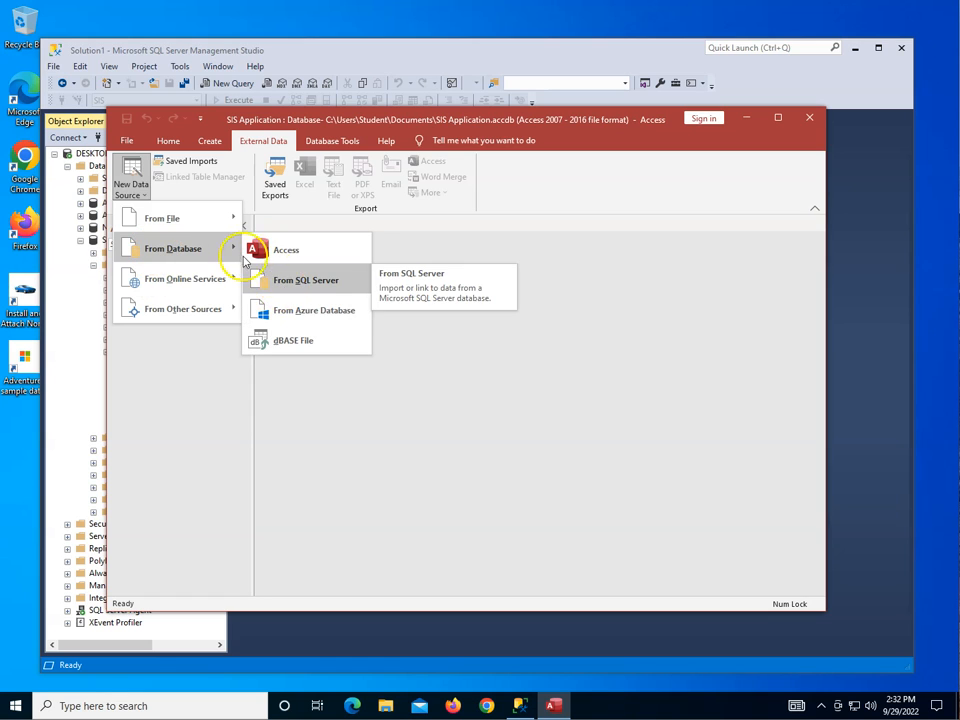
mouse_move(190, 310)
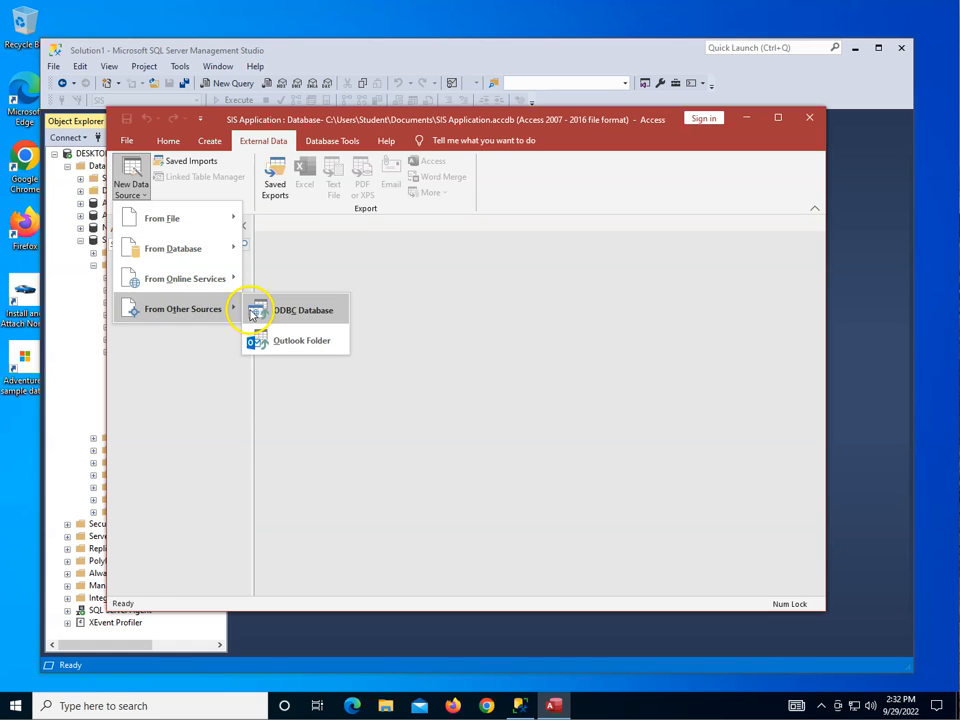
click(252, 313)
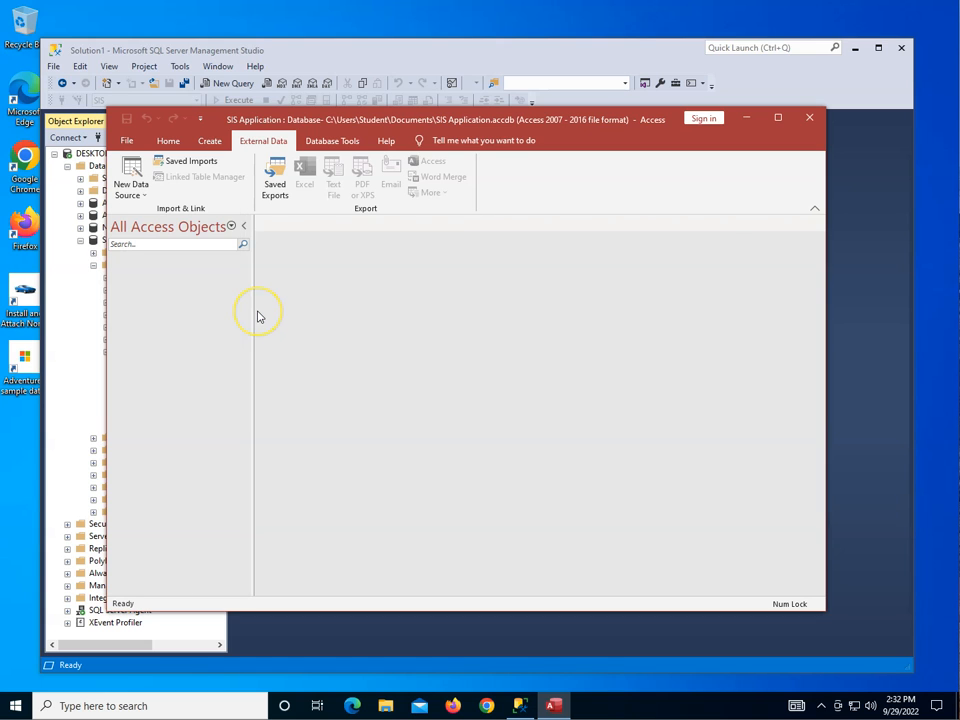
click(682, 530)
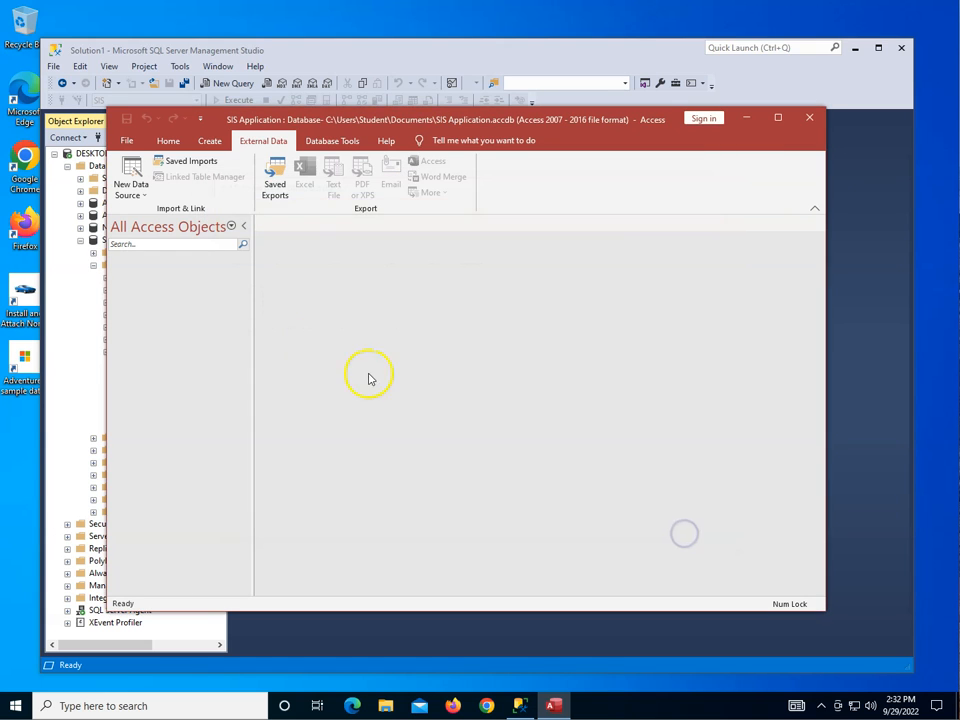
Set up an external ODBC connection that creates linked tables, using the machine data source SIS_ODBC.
click(131, 182)
click(296, 279)
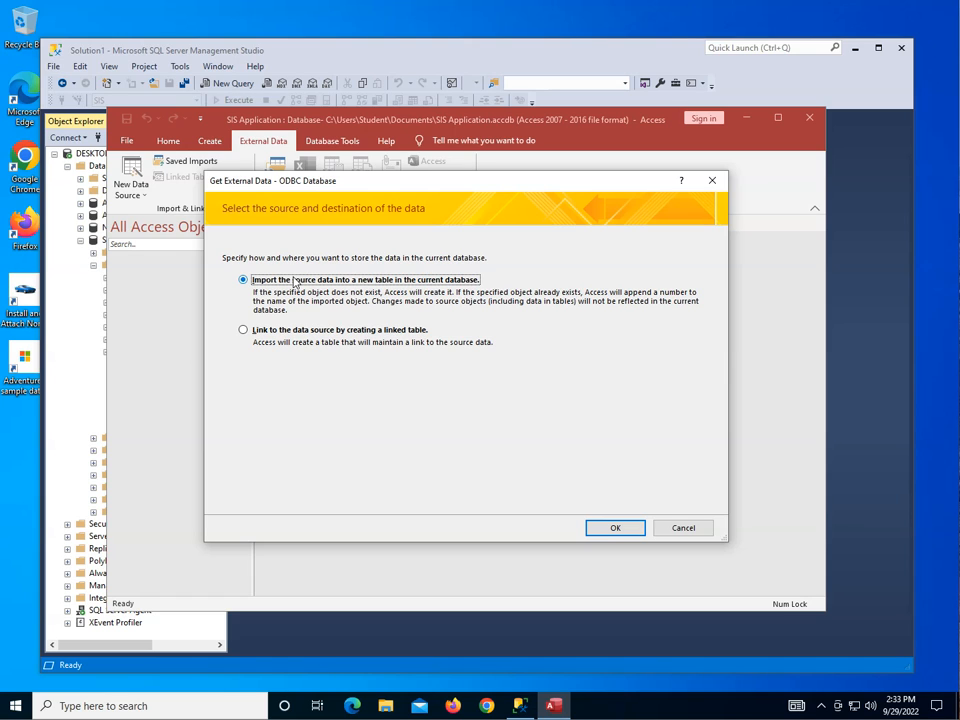
click(306, 331)
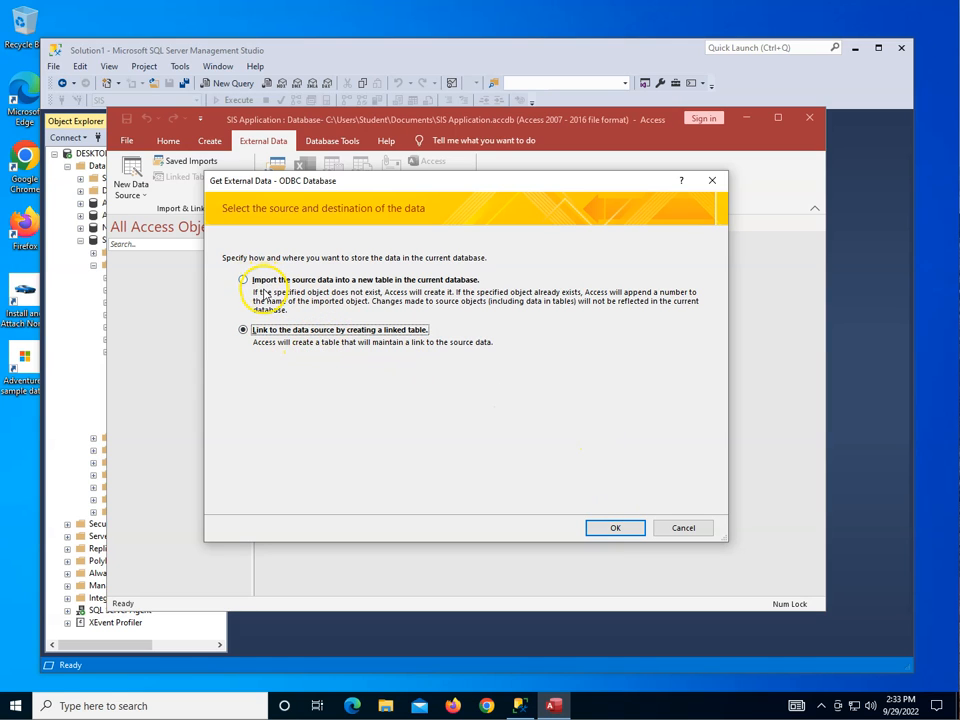
click(615, 527)
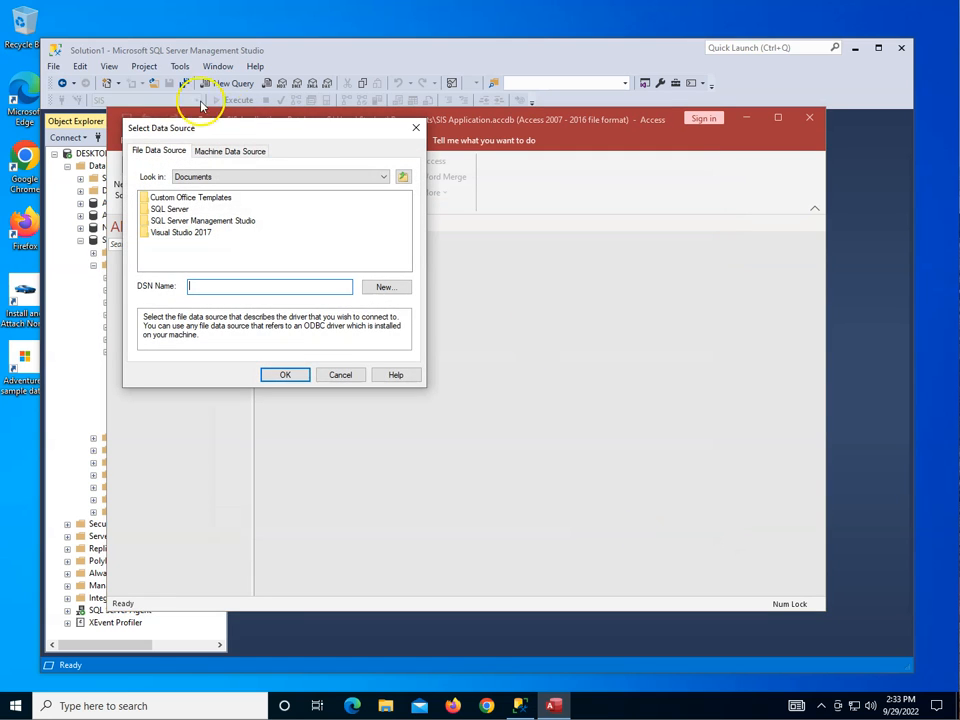
click(222, 151)
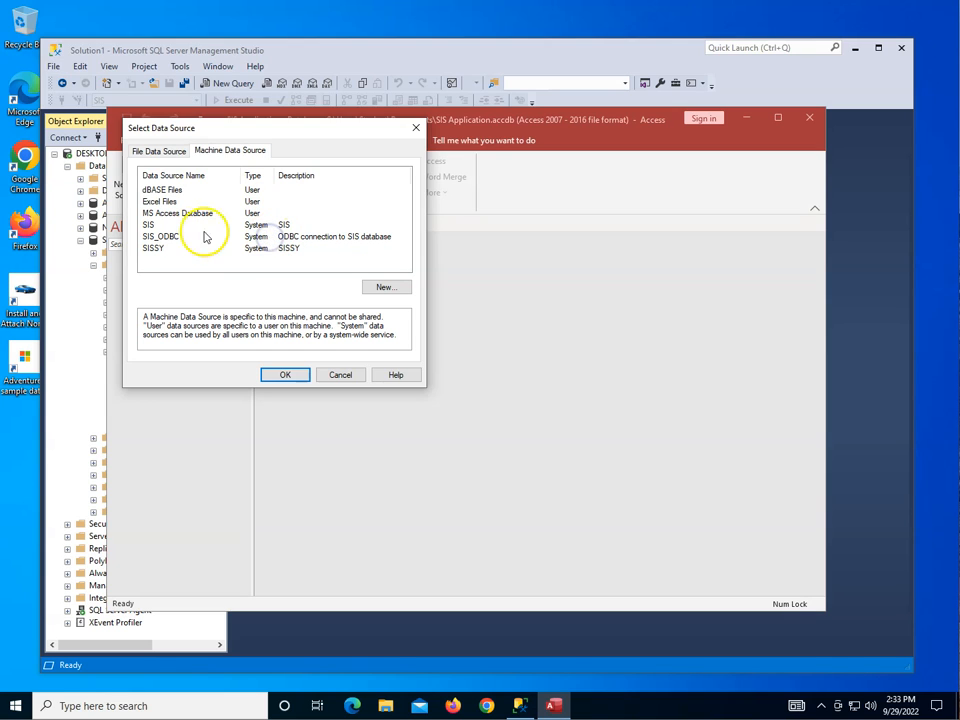
click(165, 237)
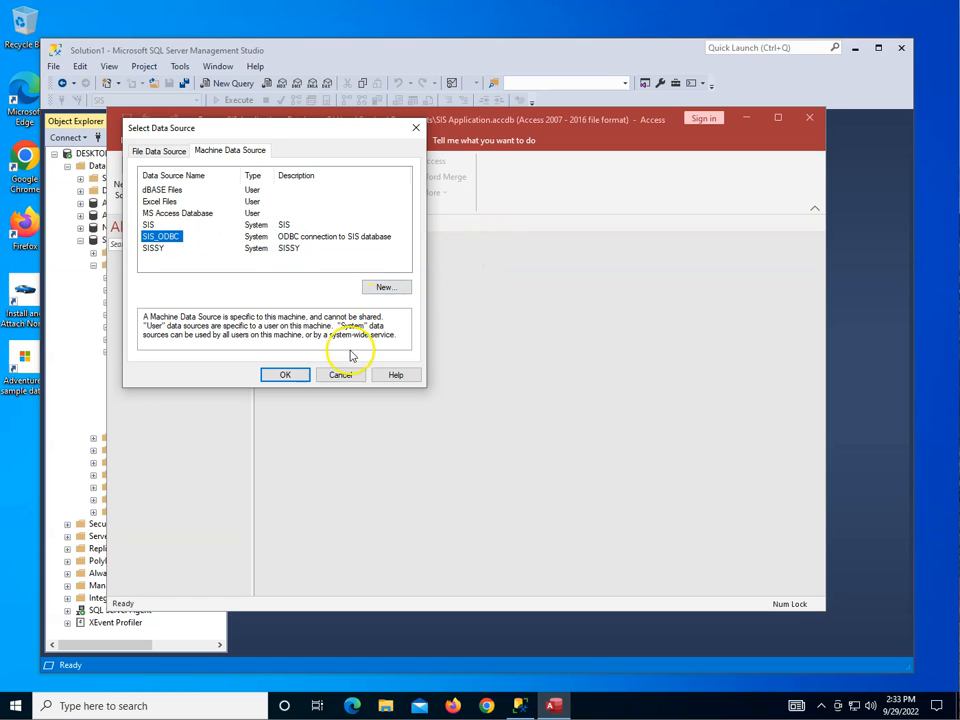
click(286, 375)
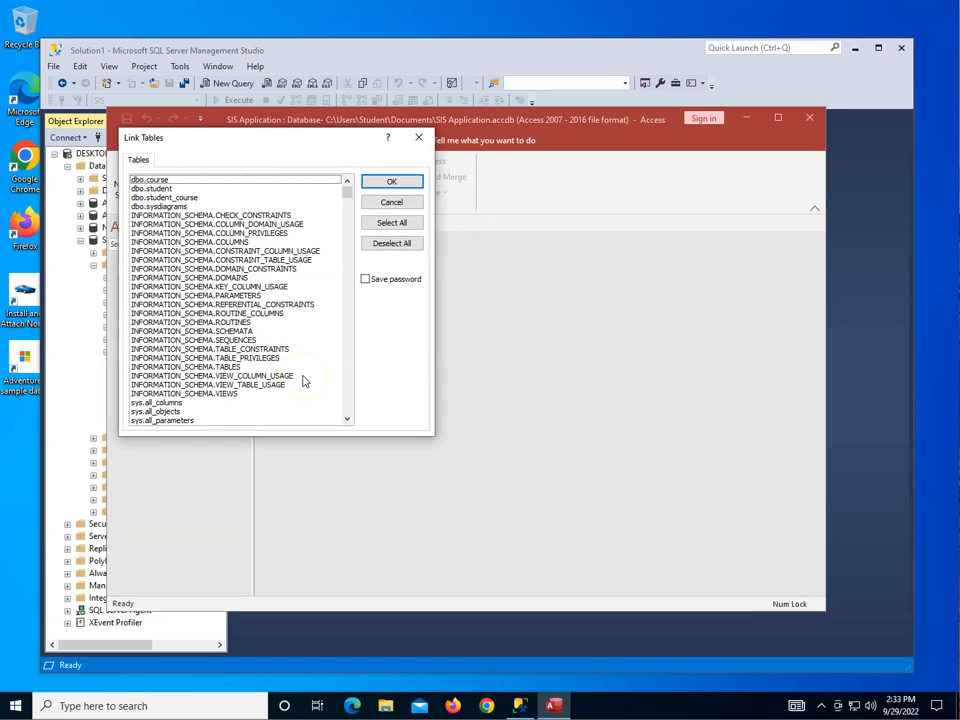
Link the tables dbo.course, dbo.student and dbo.student_course into the database.
click(153, 180)
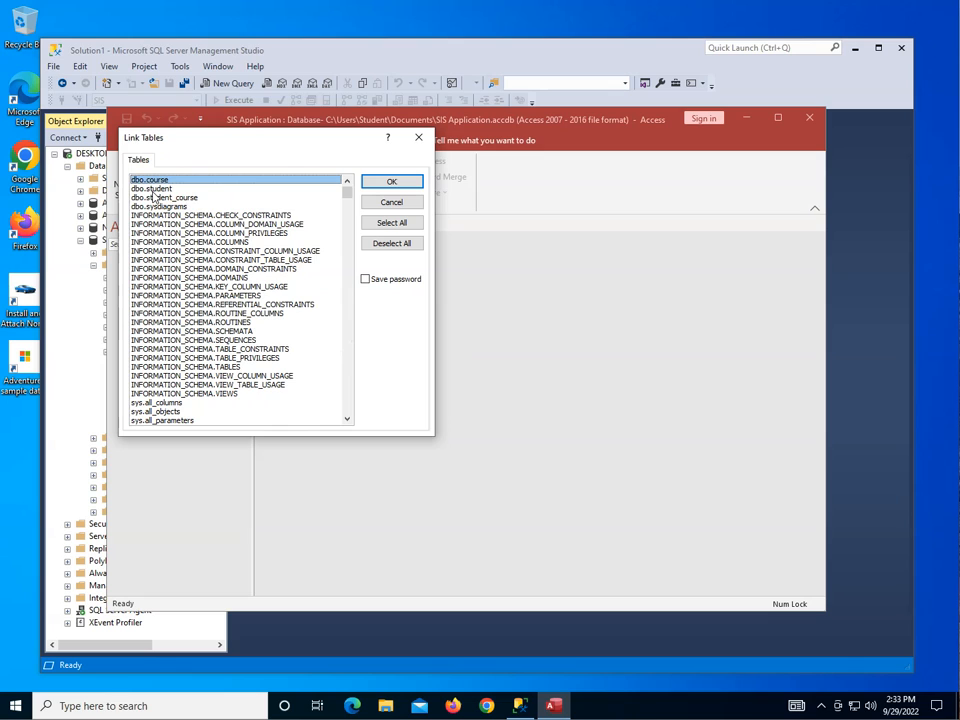
click(152, 188)
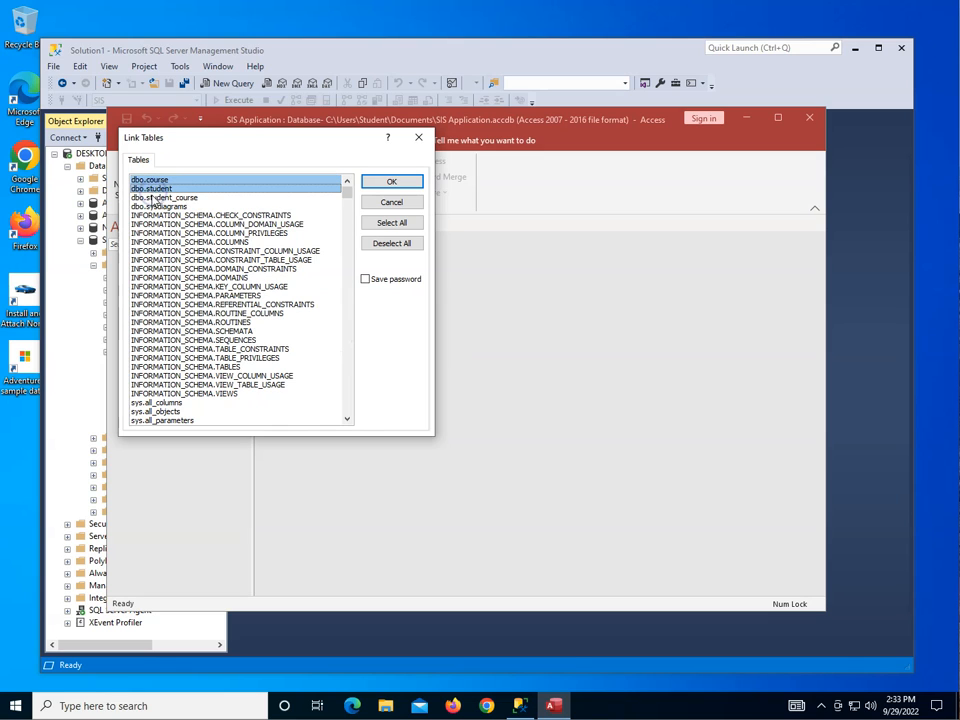
click(158, 197)
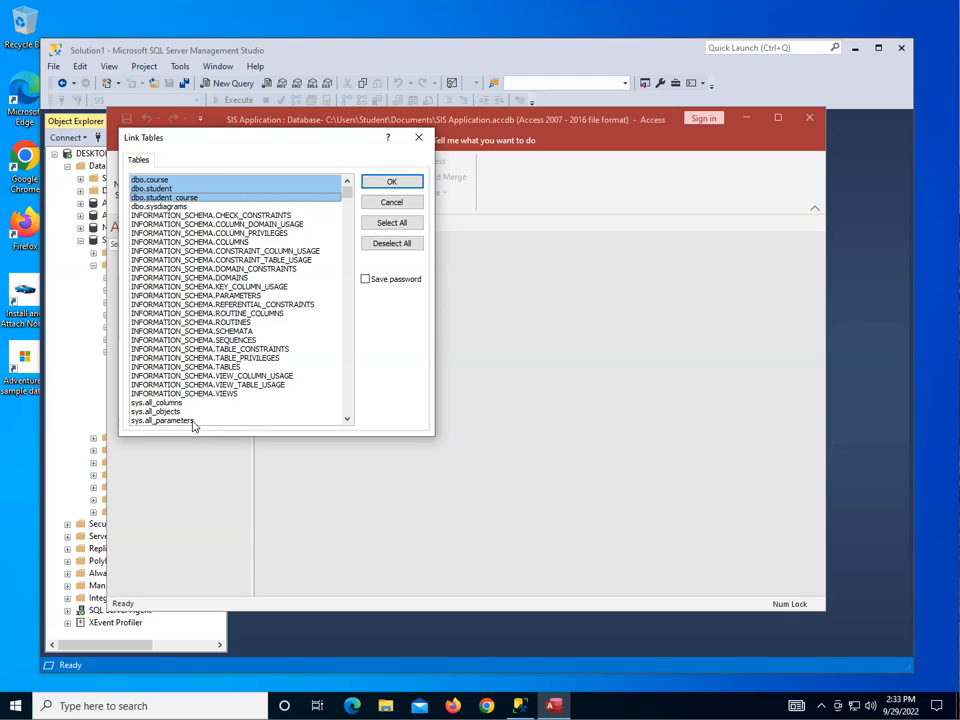
click(390, 182)
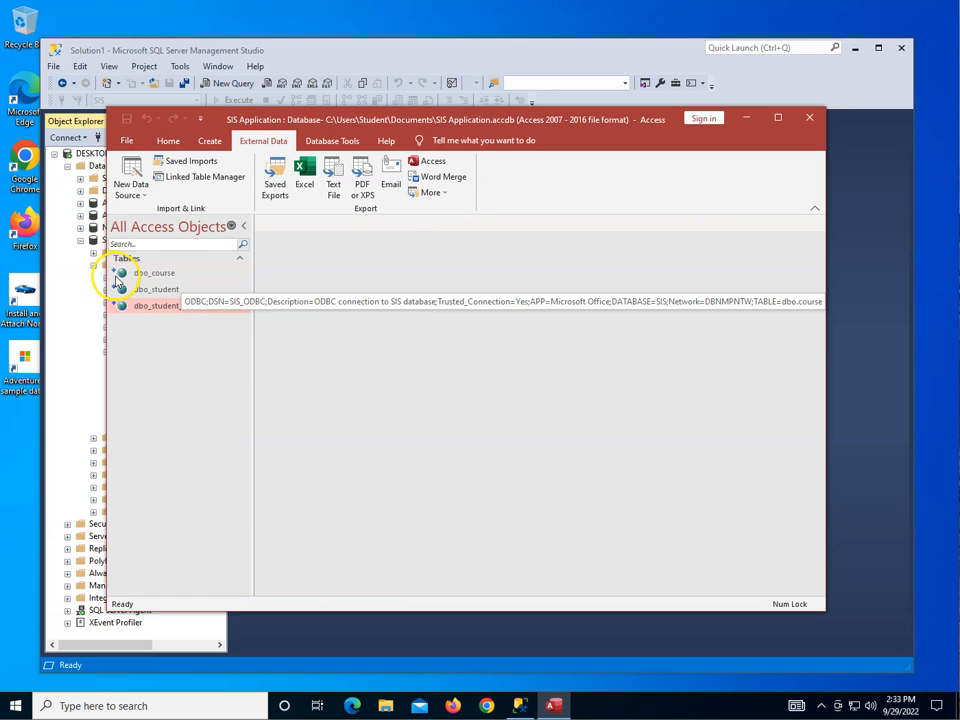
Open the linked tables dbo_course, dbo_student and dbo_student_course to examine their records.
double_click(161, 272)
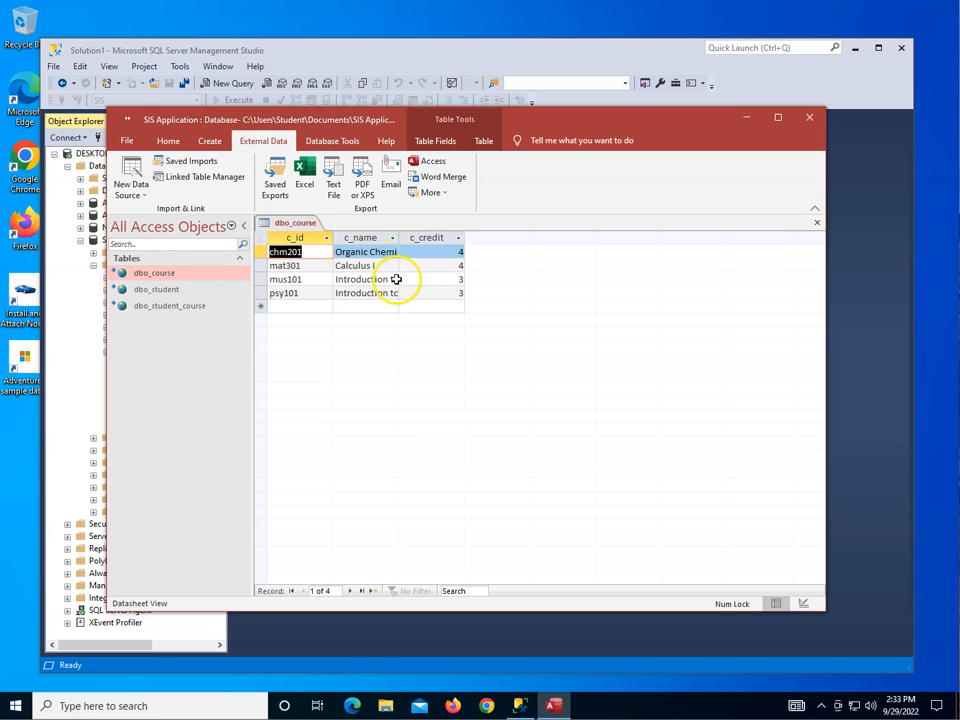
double_click(155, 290)
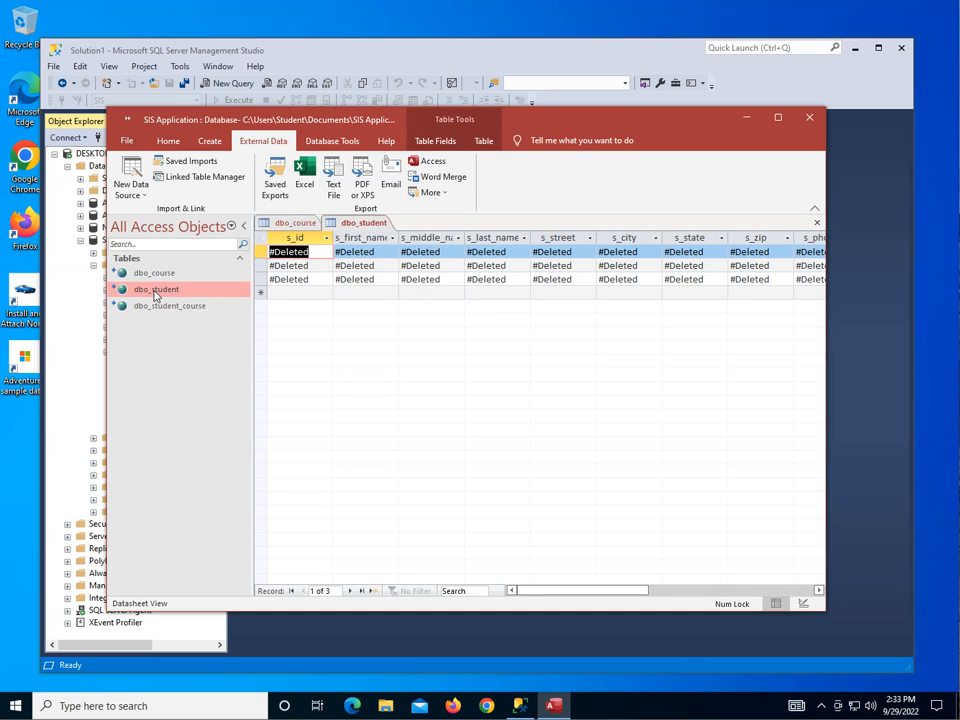
double_click(157, 308)
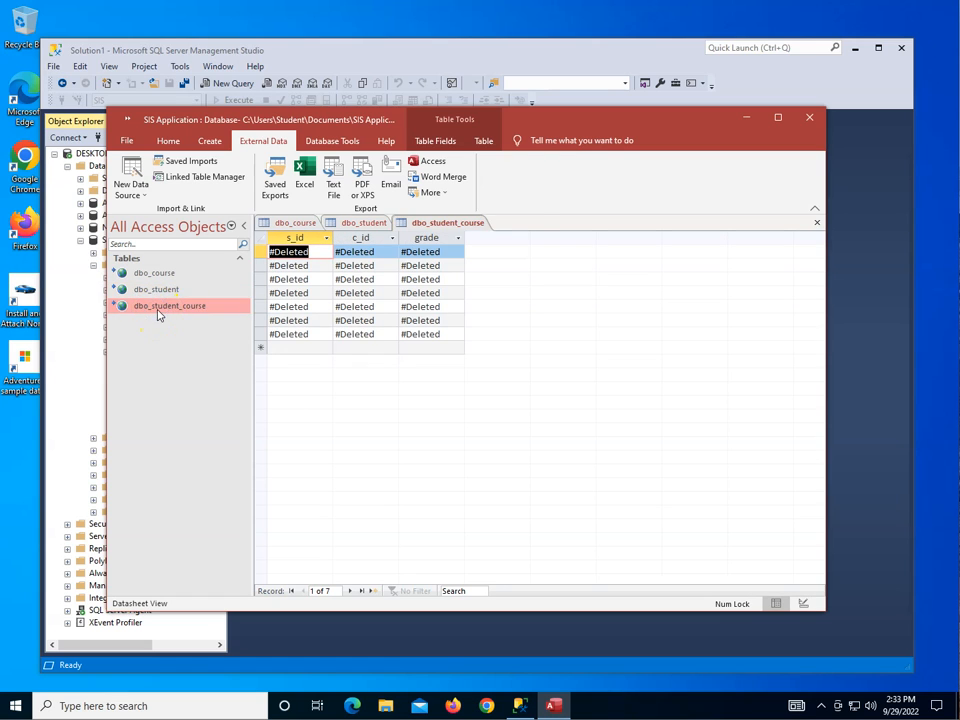
Close the dbo_student_course and dbo_student tables and save the database.
right_click(452, 226)
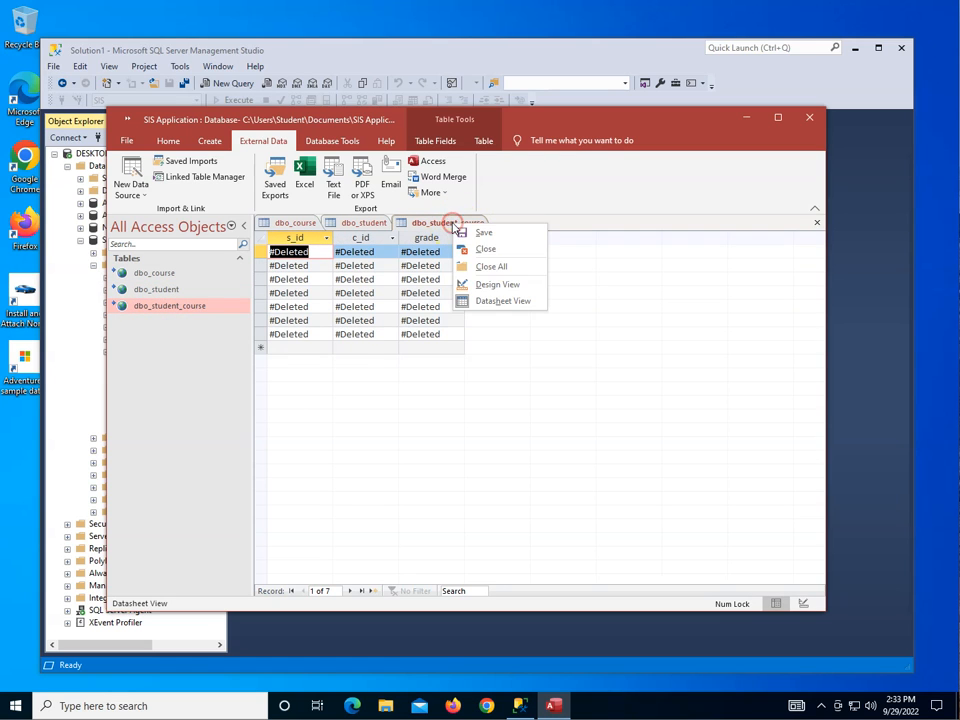
click(488, 250)
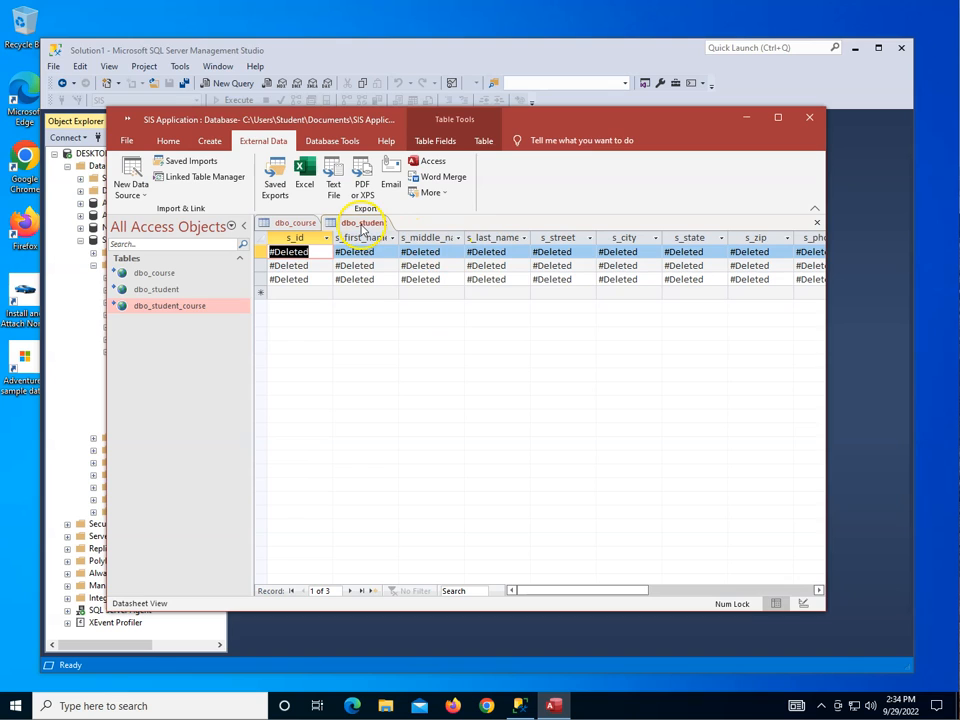
right_click(363, 228)
click(378, 252)
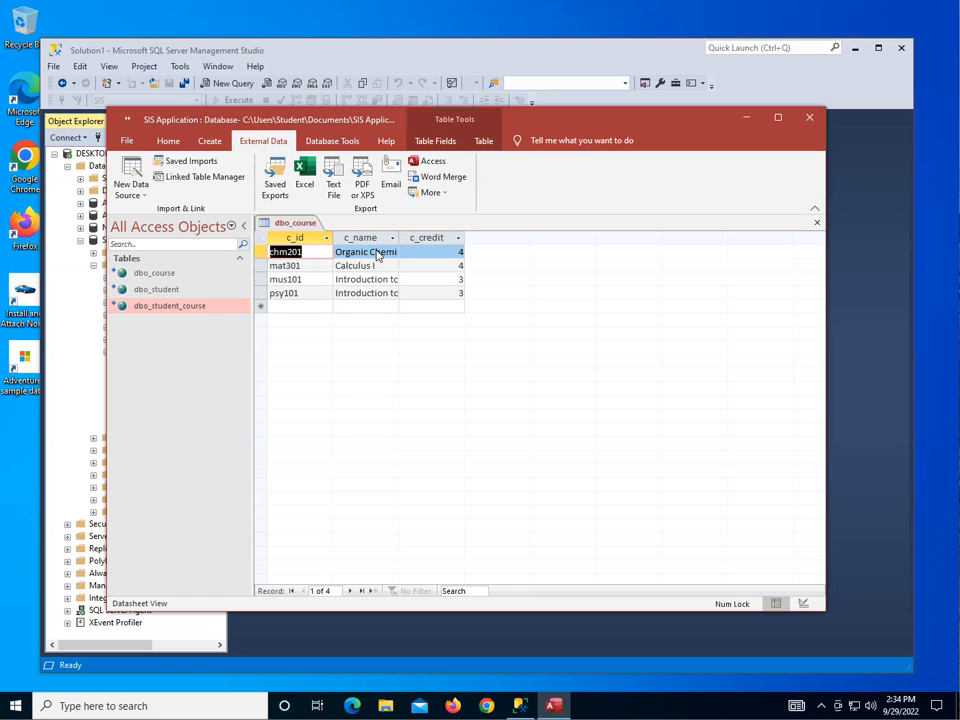
click(126, 140)
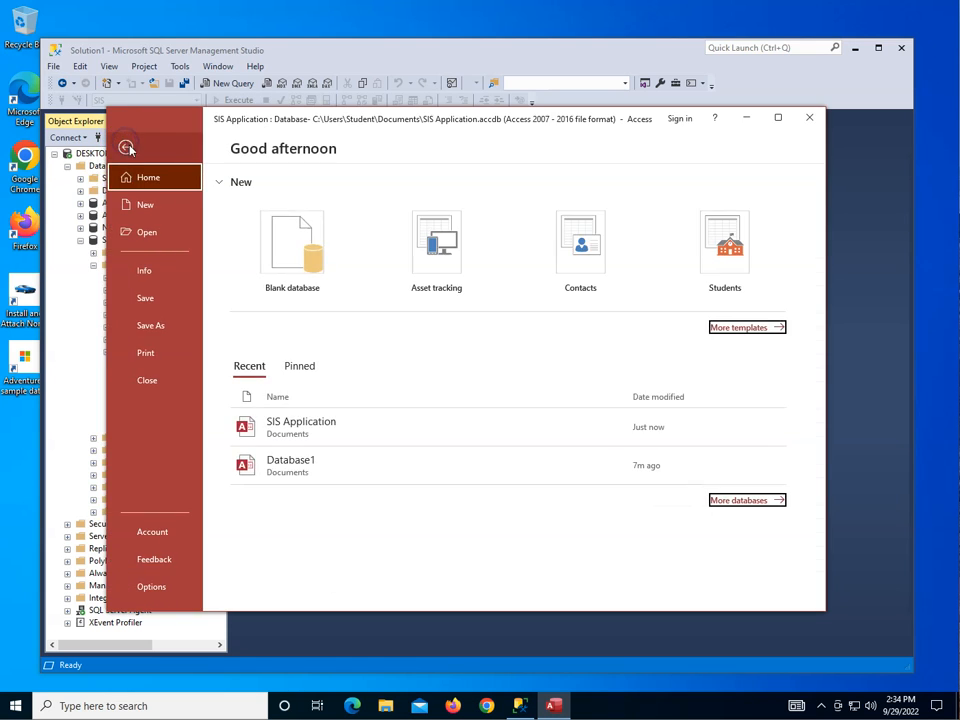
click(148, 297)
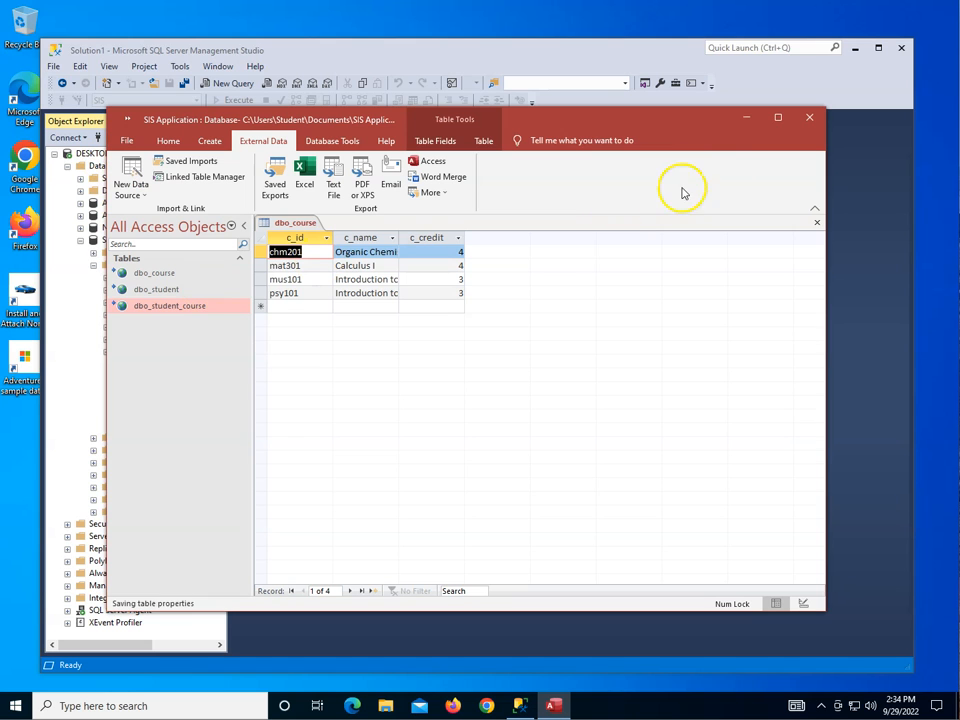
In SQL Server Management Studio, set the s_id column of dbo.student to data type int, including related tables, and save the changes.
click(868, 449)
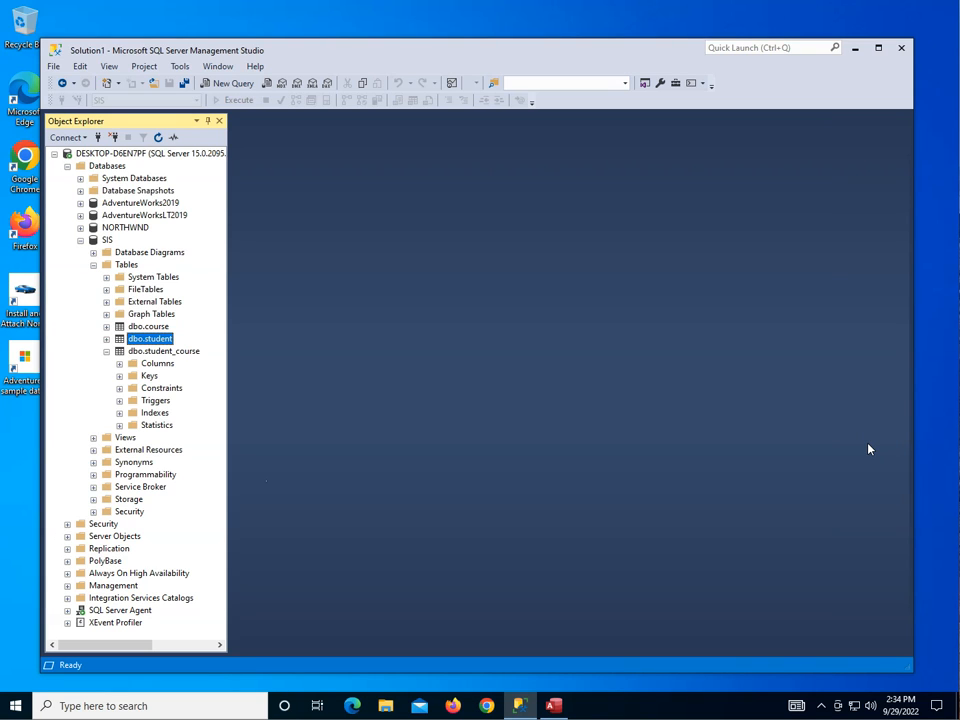
click(150, 339)
right_click(150, 339)
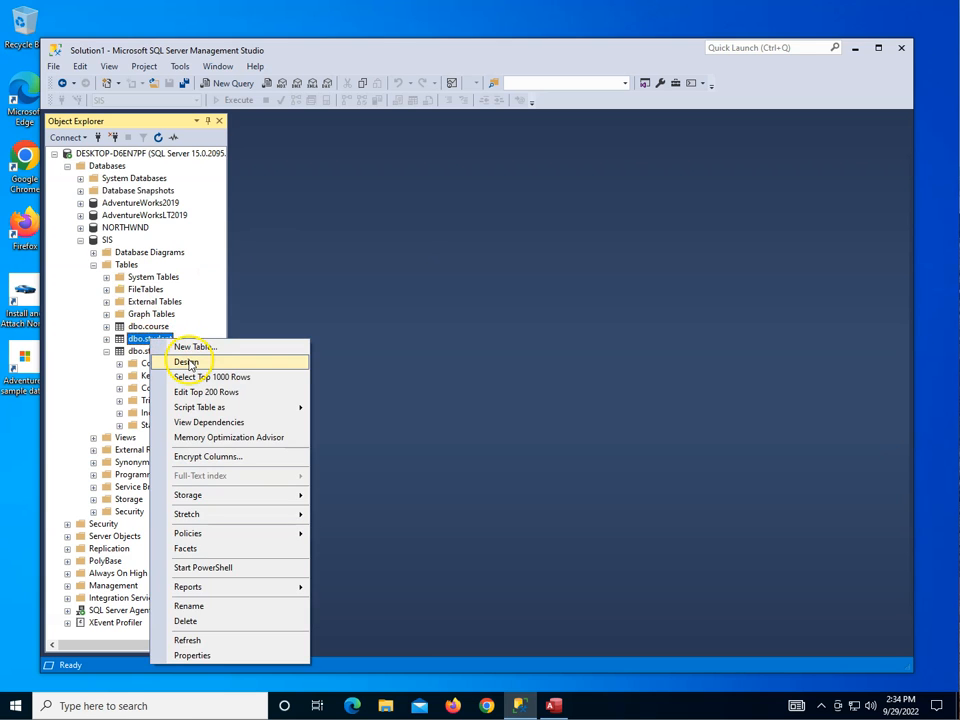
click(188, 363)
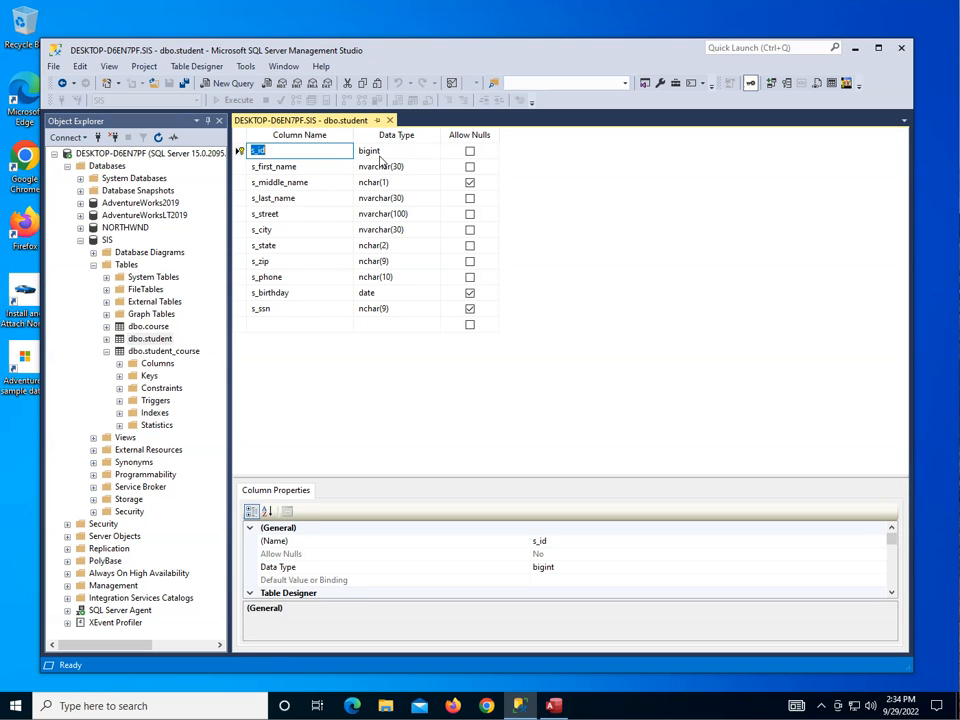
click(380, 156)
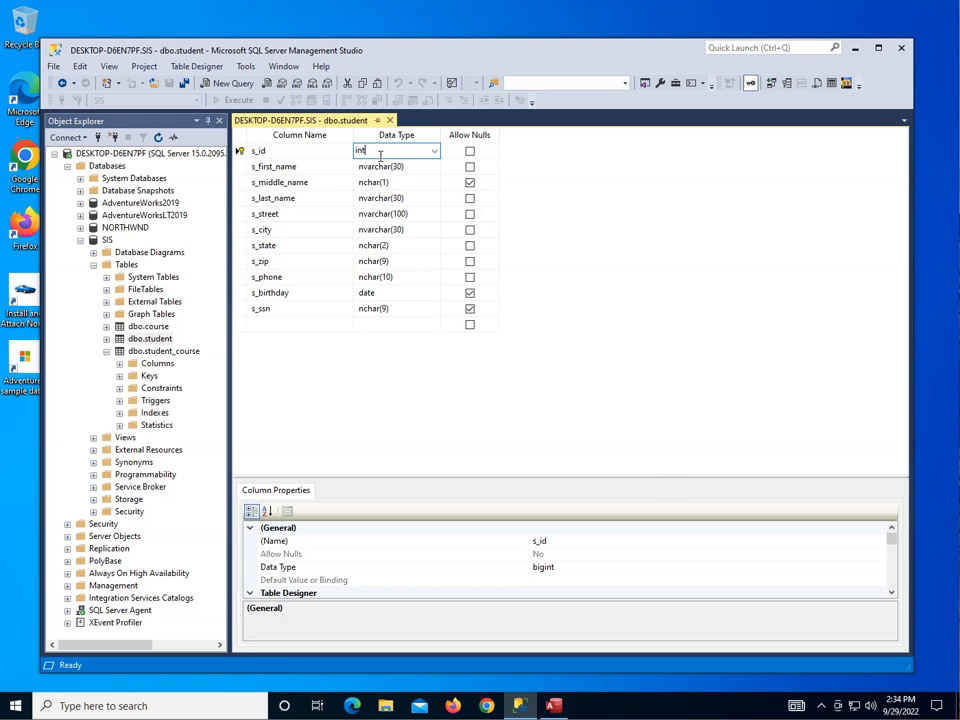
key(Tab)
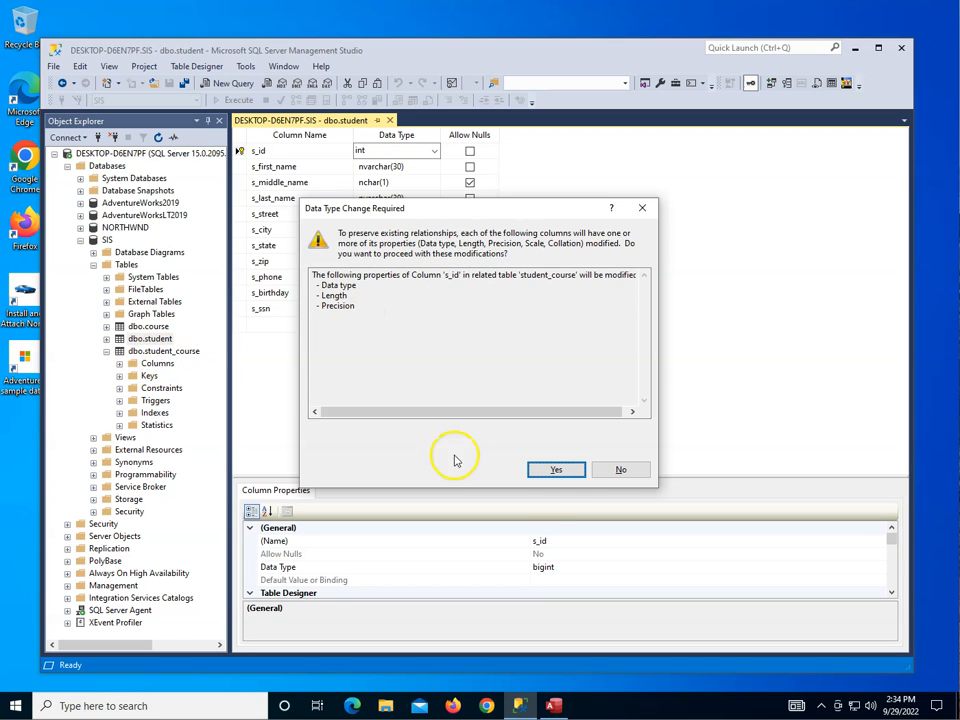
click(548, 471)
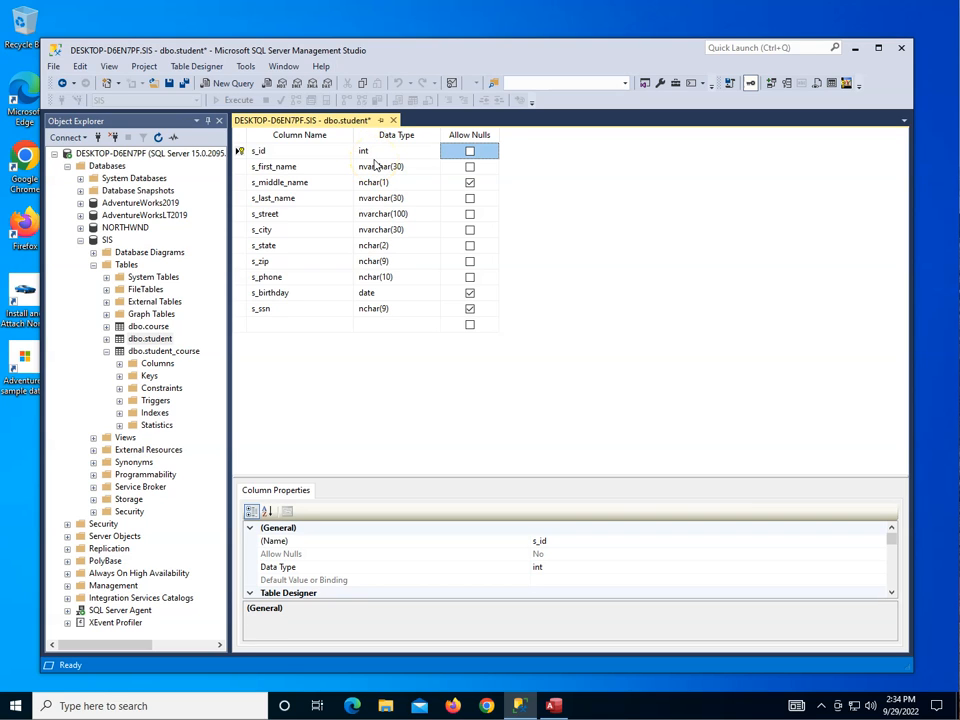
click(183, 84)
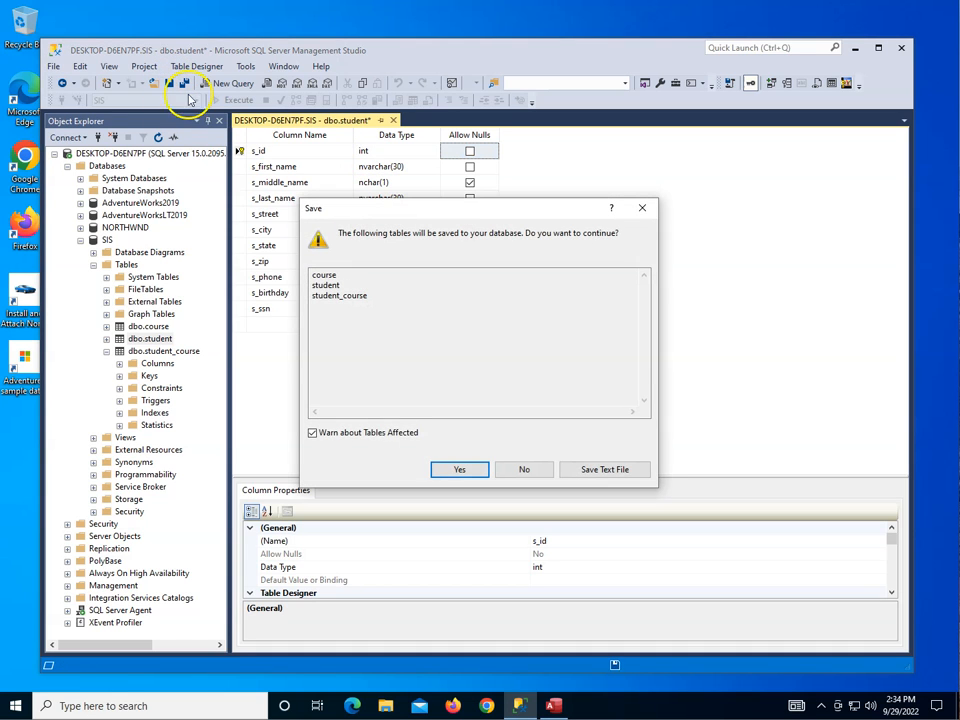
click(457, 468)
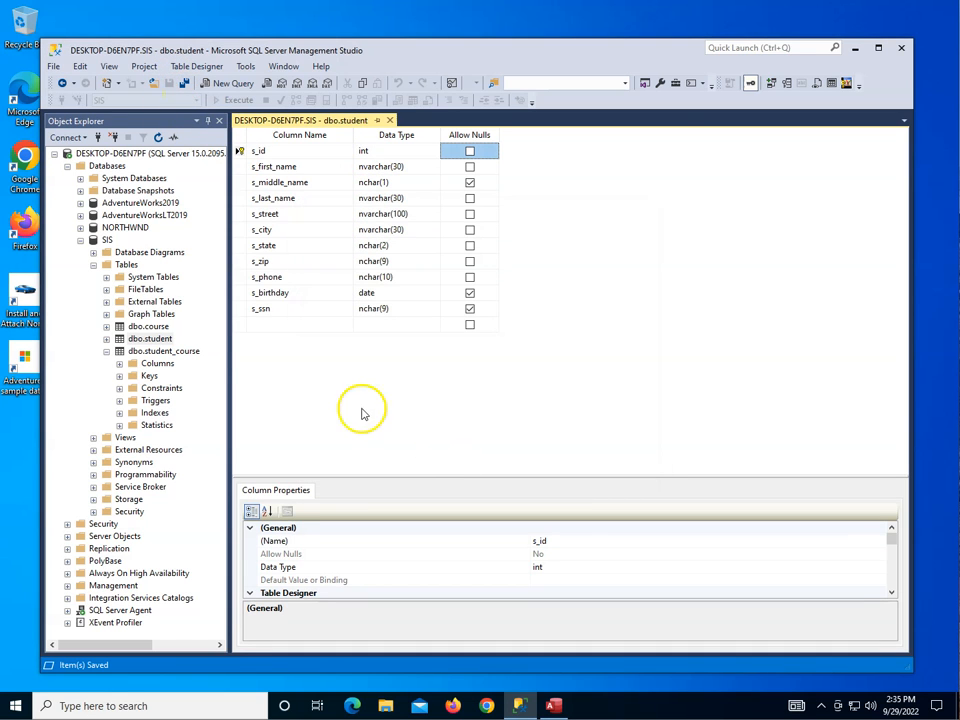
Check the s_id data type in the dbo.student_course design and close both table designs.
right_click(166, 355)
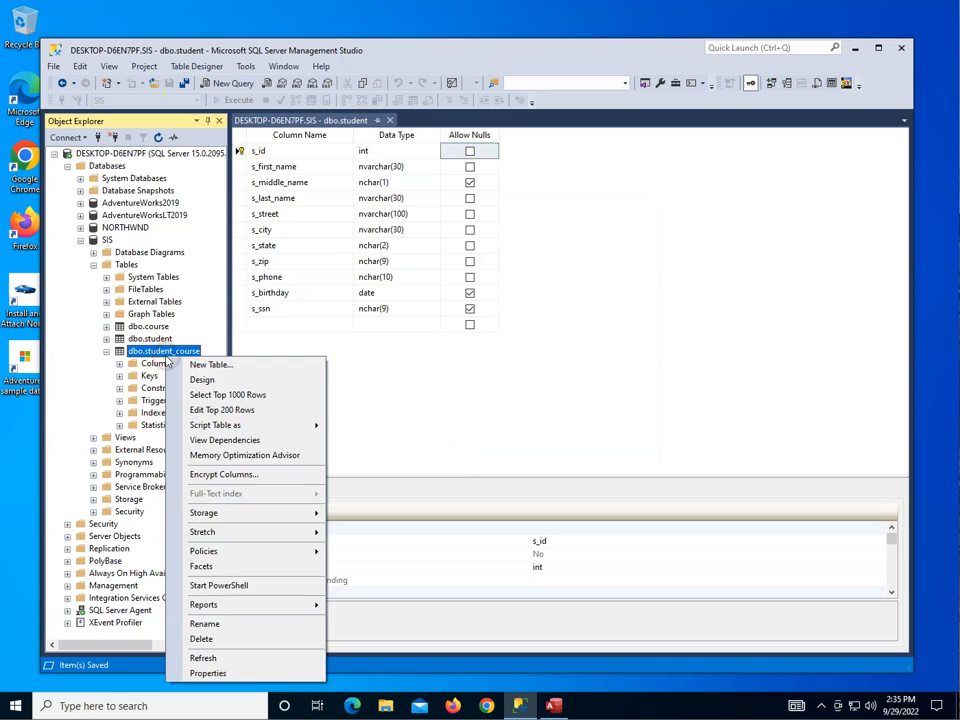
click(202, 379)
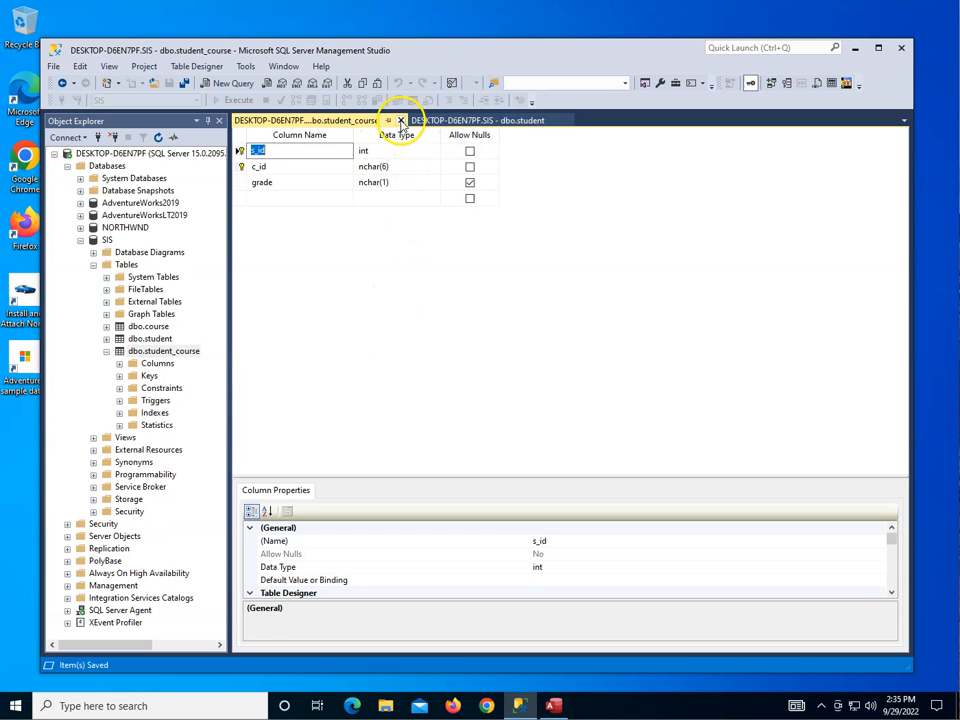
click(400, 120)
click(390, 120)
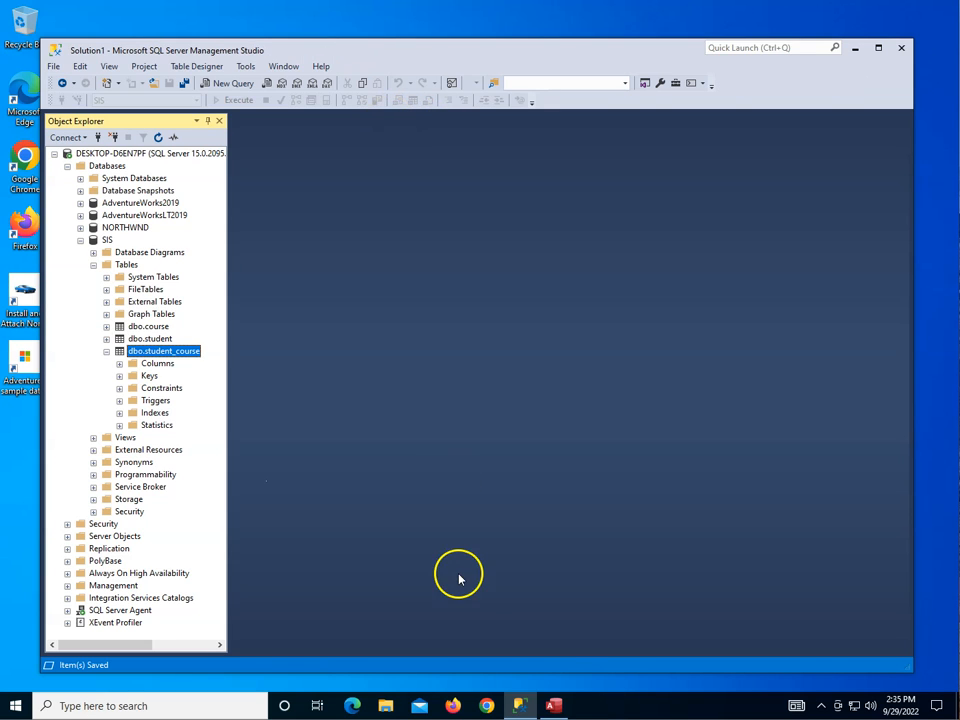
Switch to the Access database, open the linked dbo_student table to check its records, and close it.
click(554, 706)
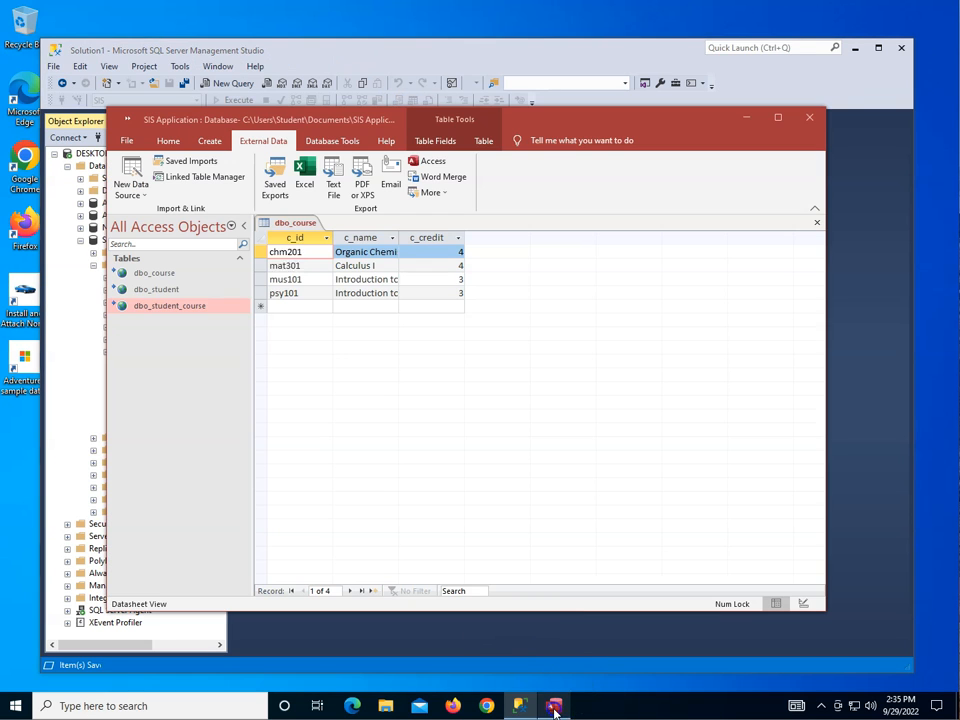
double_click(157, 289)
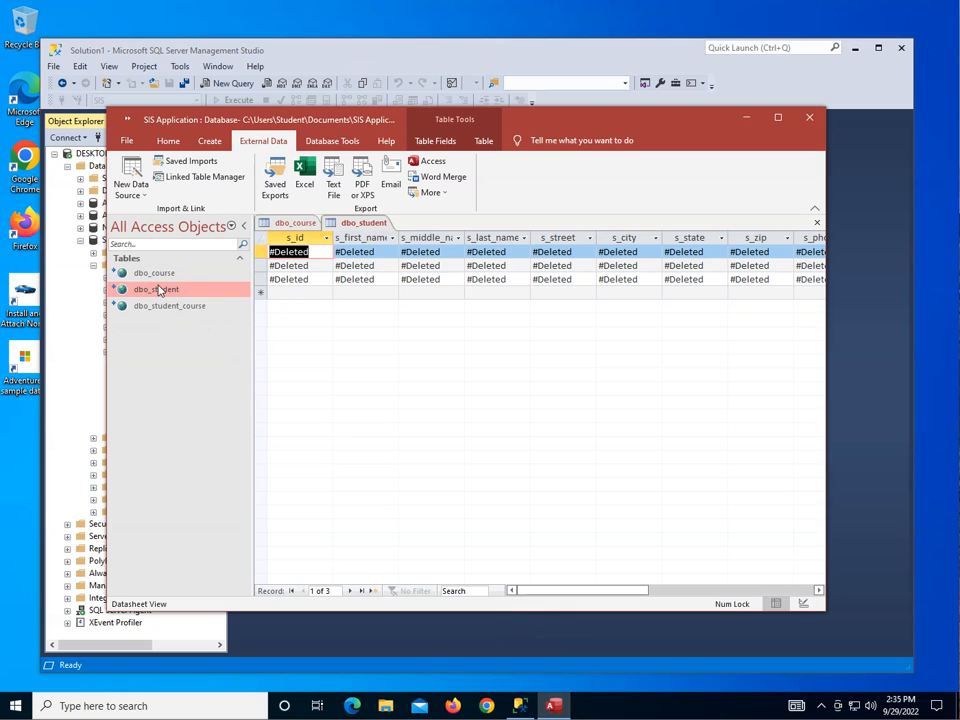
right_click(370, 222)
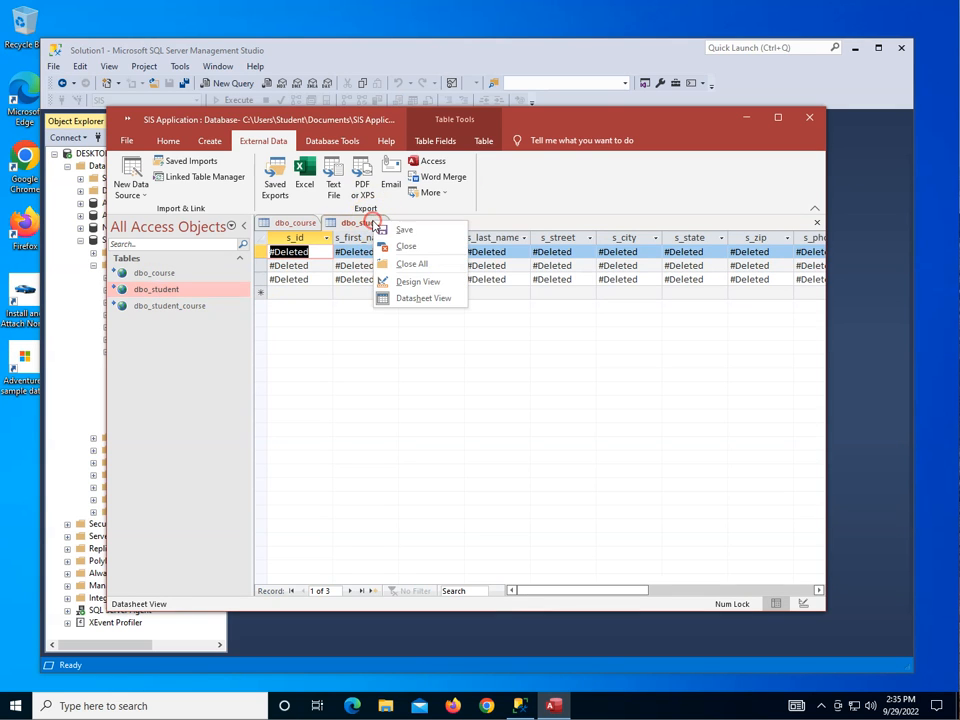
click(405, 246)
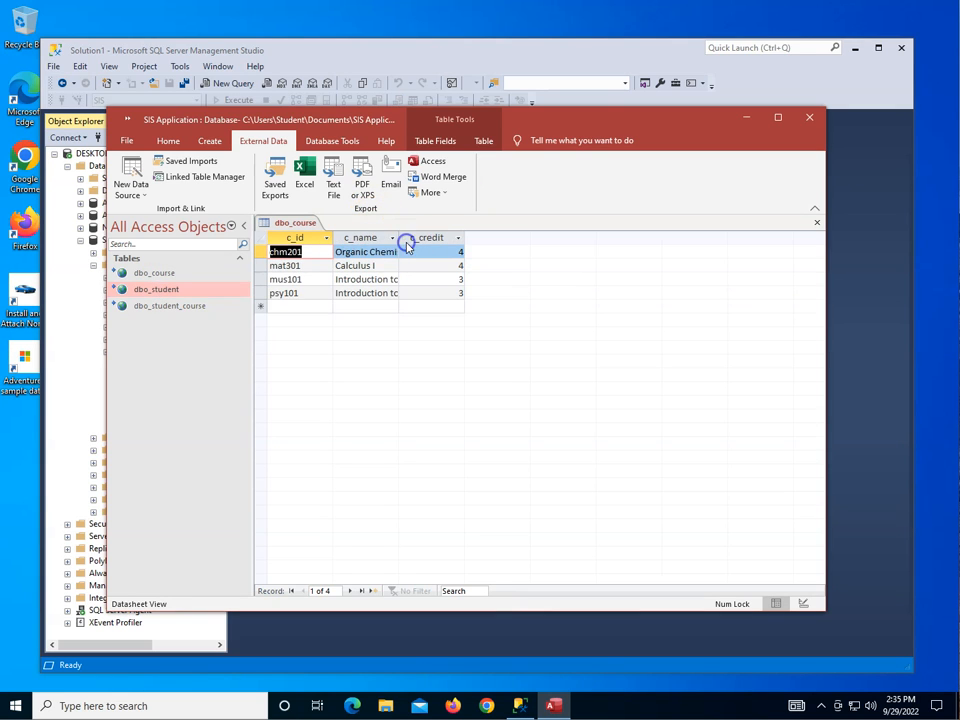
Refresh the links of the dbo_student, dbo_student_course and dbo_course tables.
right_click(180, 291)
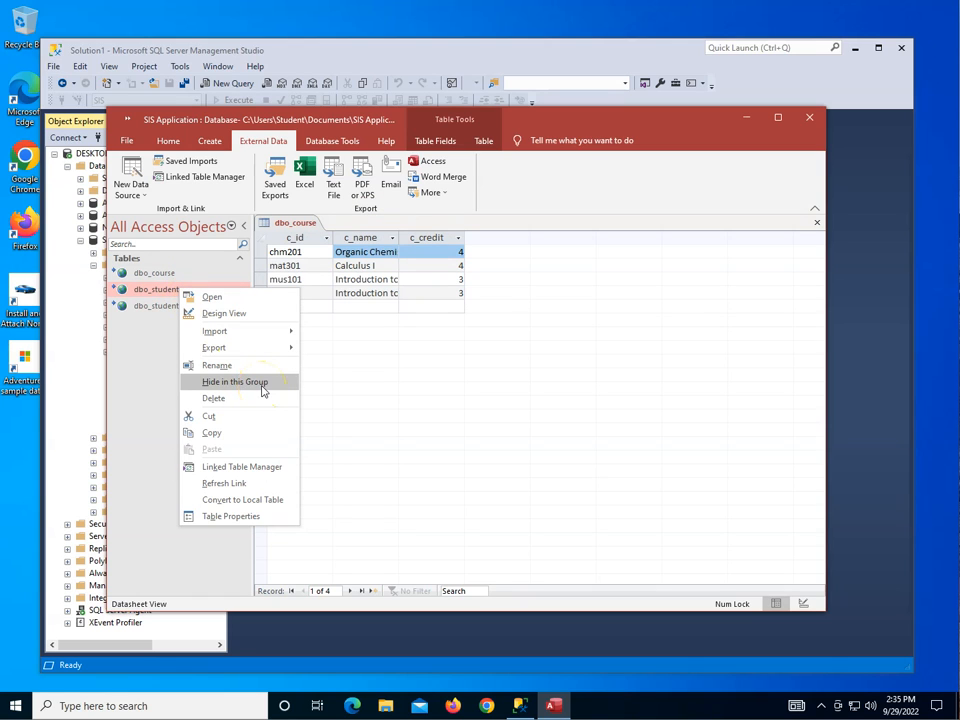
click(250, 484)
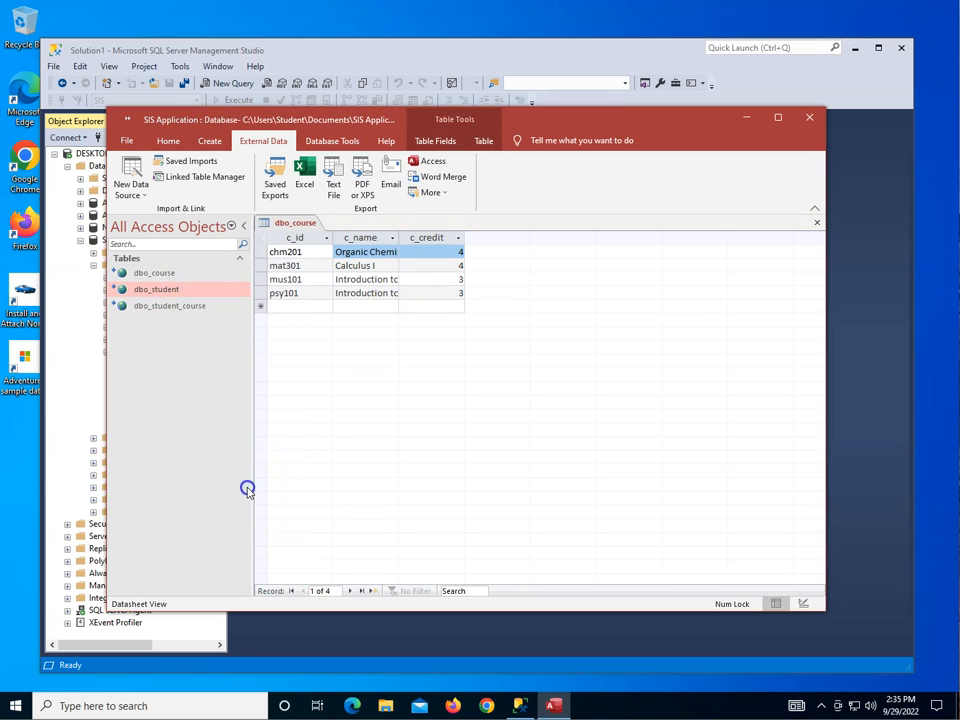
right_click(171, 311)
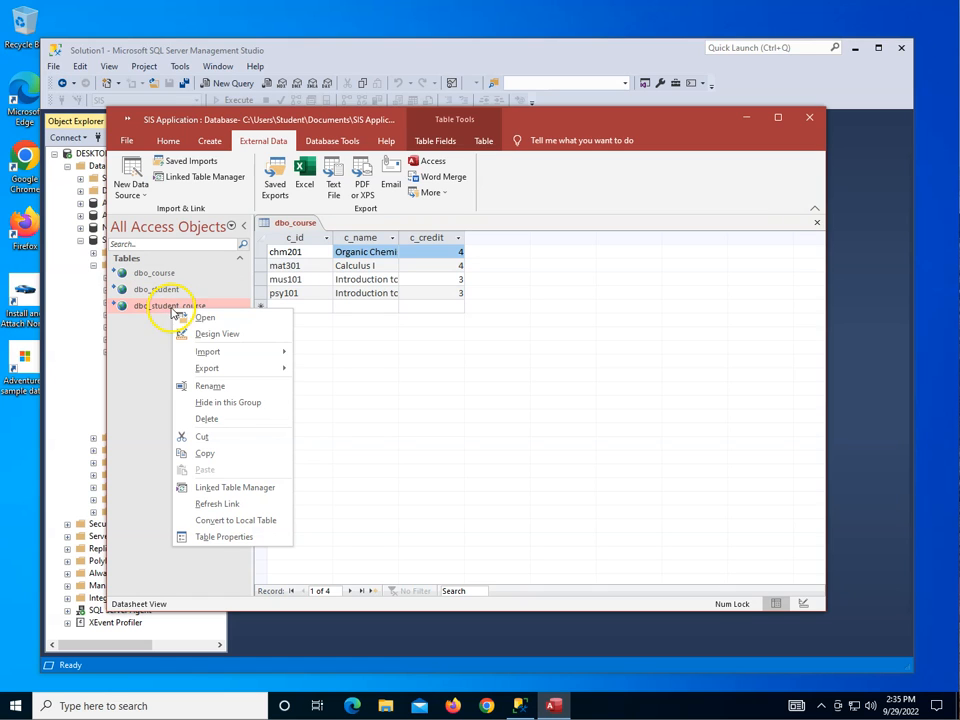
click(219, 504)
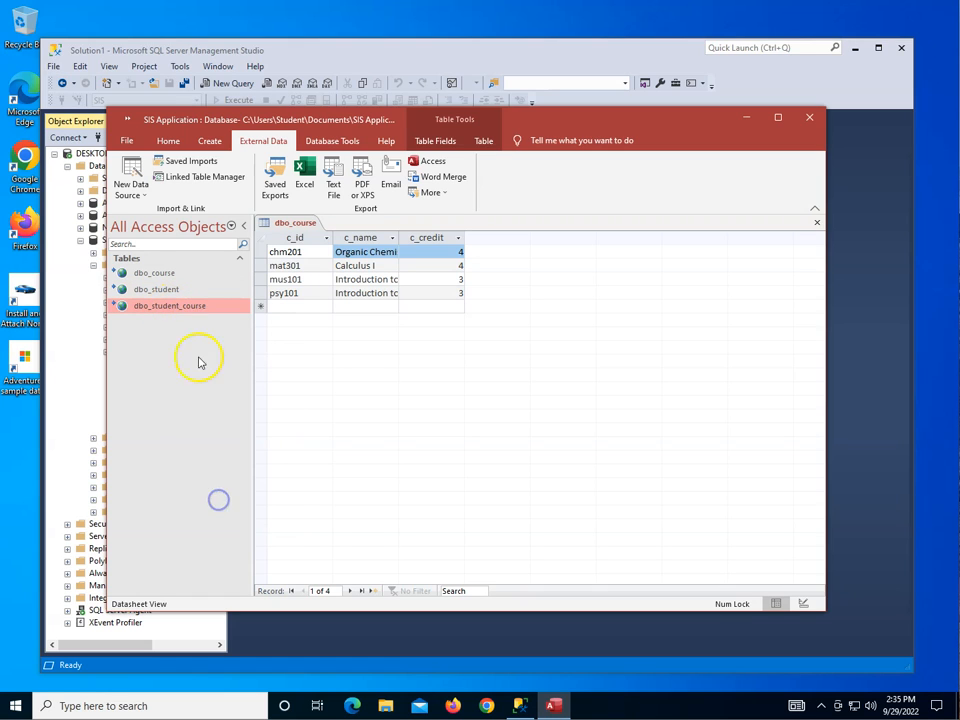
right_click(155, 277)
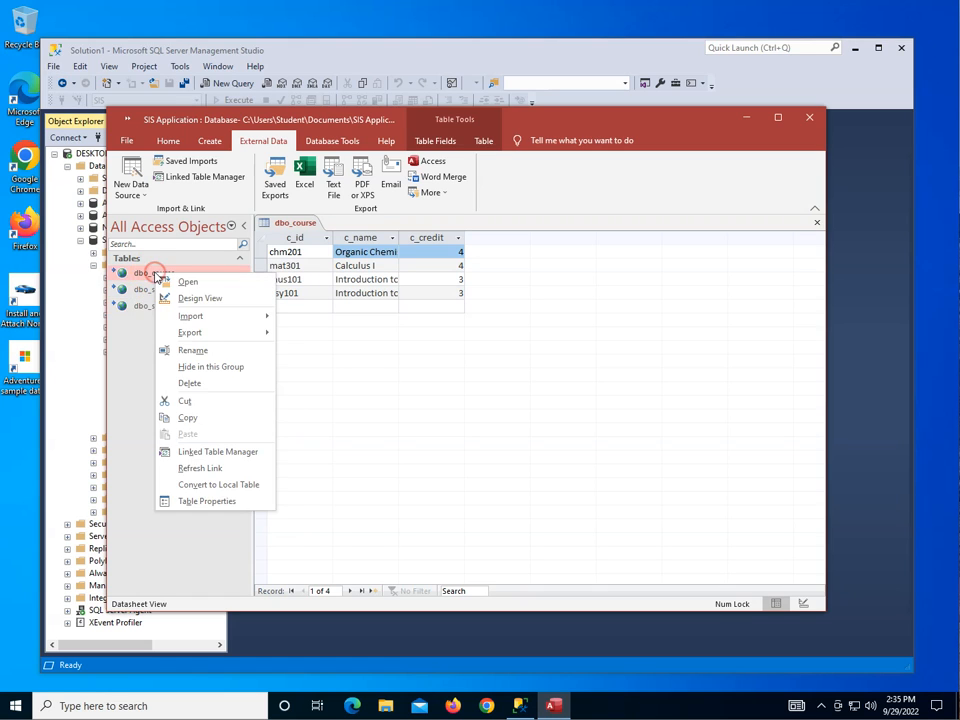
click(199, 467)
Open dbo_student and start a new record with the student's first name, middle initial and last name.
double_click(155, 290)
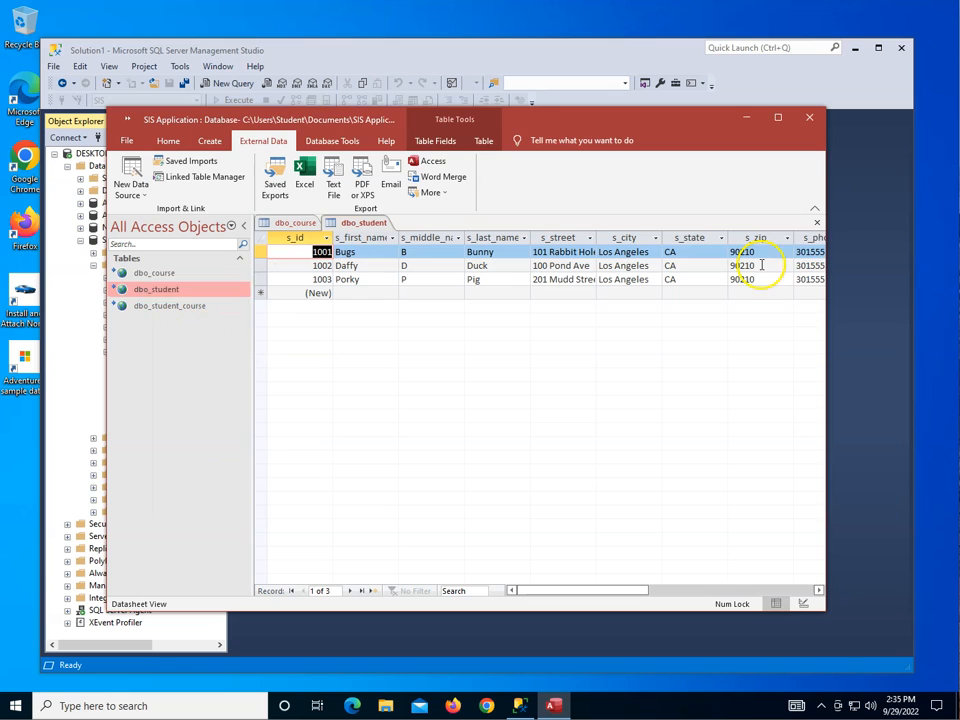
drag(827, 149, 872, 149)
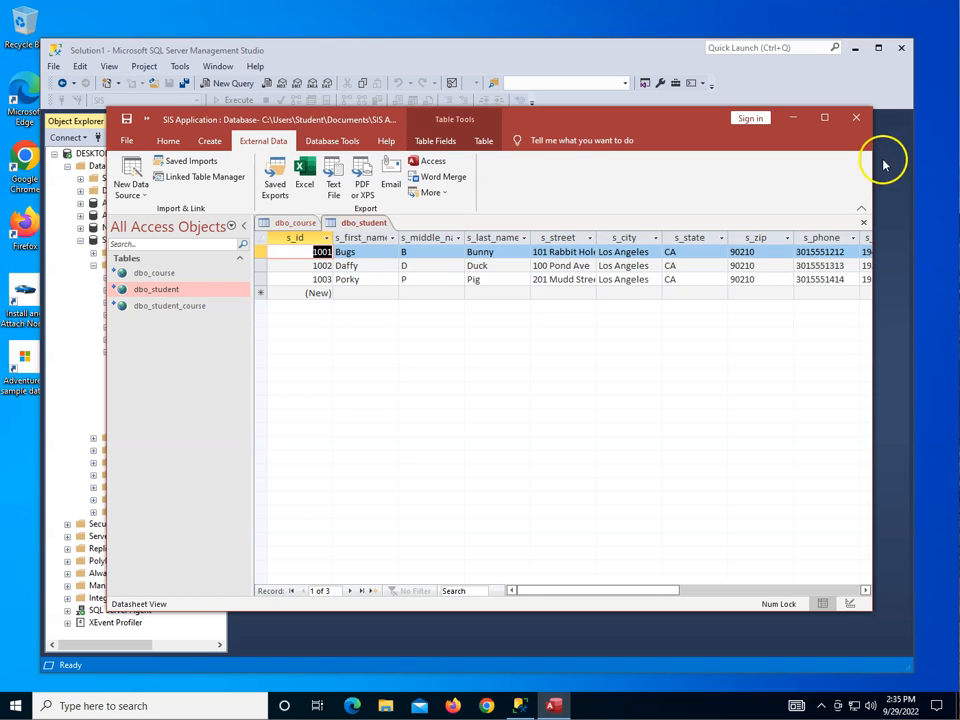
click(357, 292)
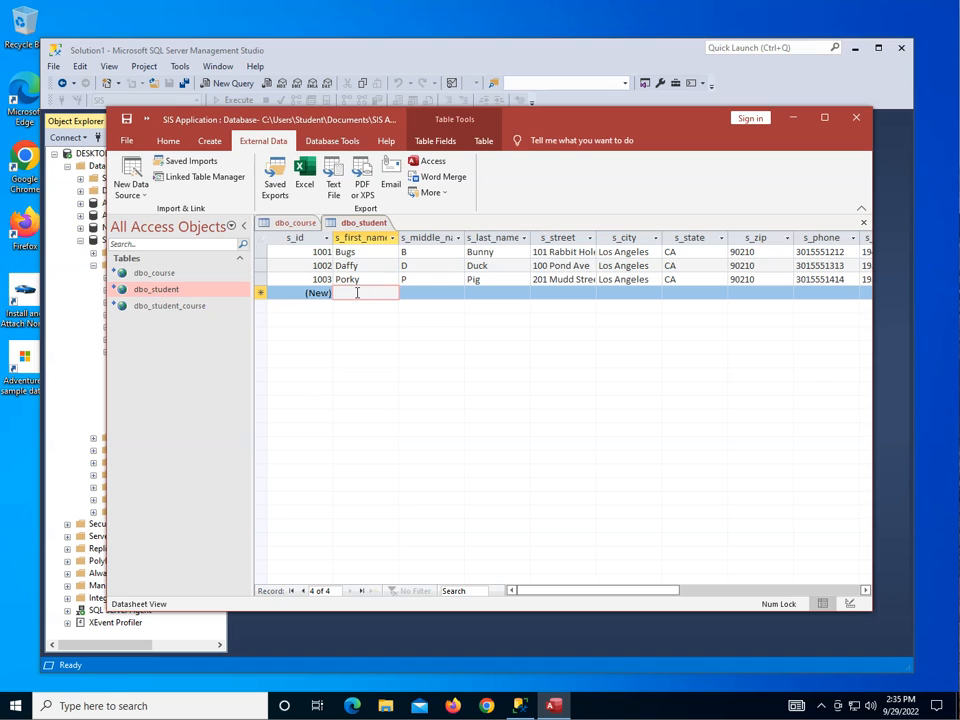
text(Pete)
key(Tab)
text(P)
key(Tab)
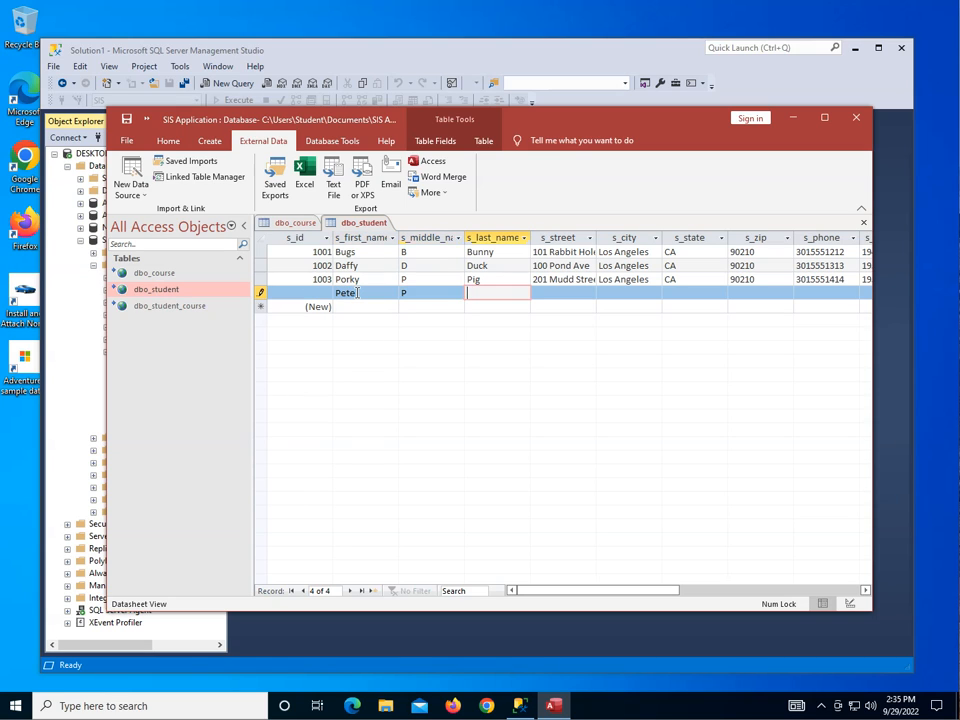
text(Puma)
key(Tab)
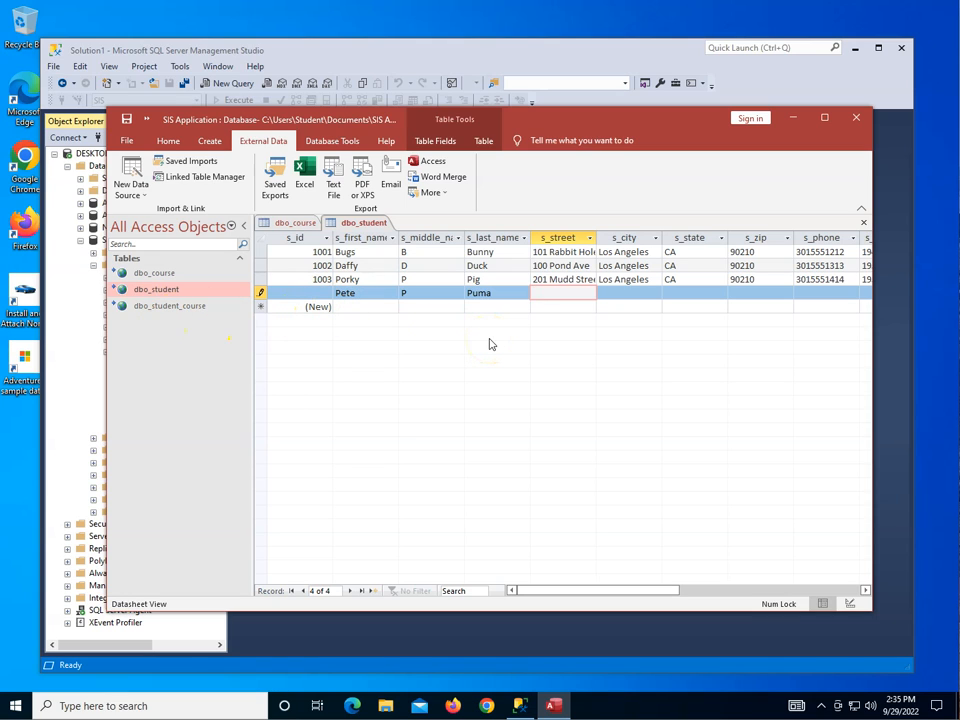
Enter the new student's street address, city, state and ZIP code in the dbo_student record.
key(Tab)
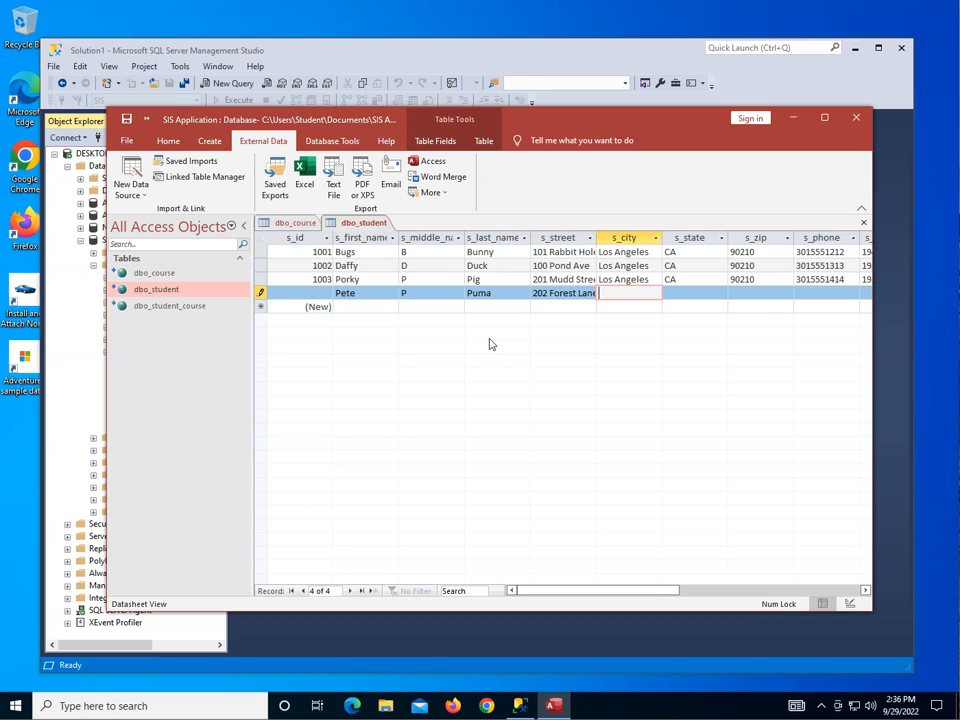
text(Fairfax)
key(Tab)
text(VA)
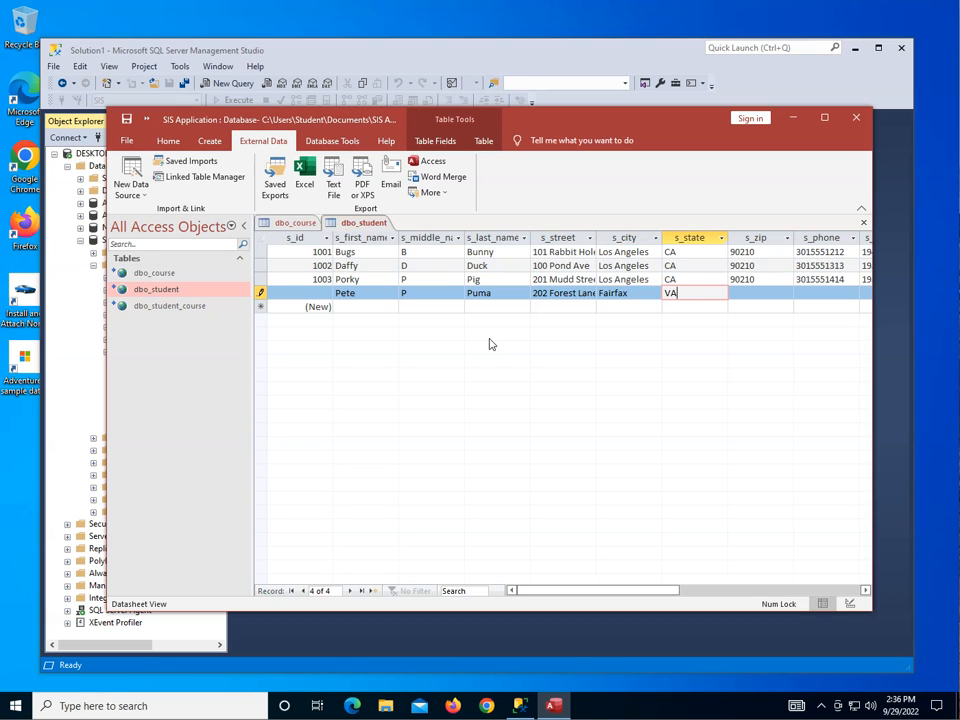
key(Tab)
text(22)
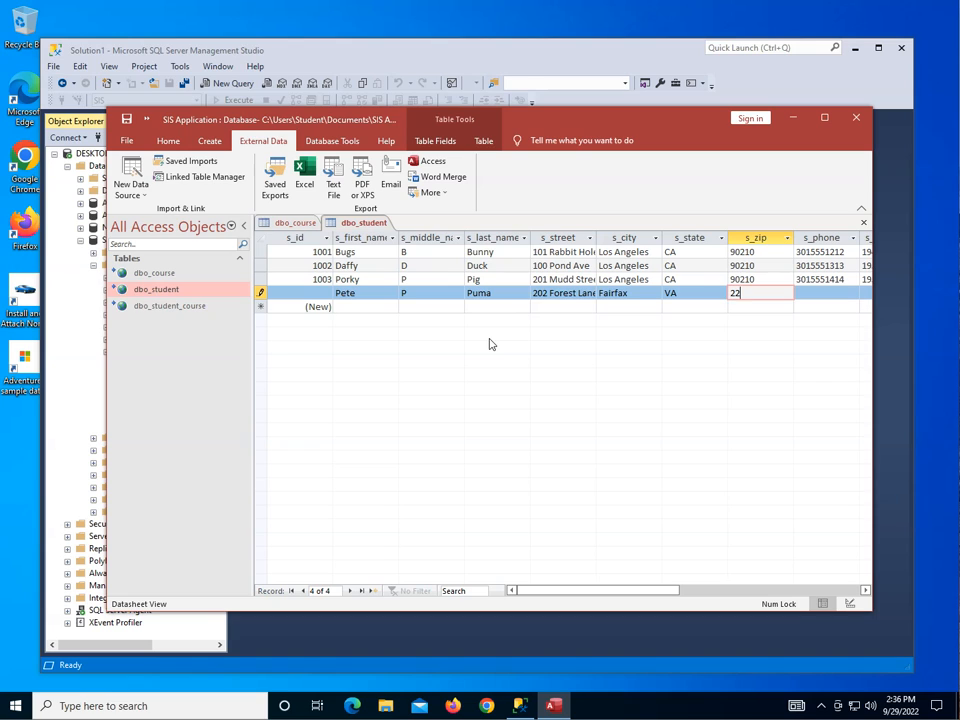
text(031)
key(Tab)
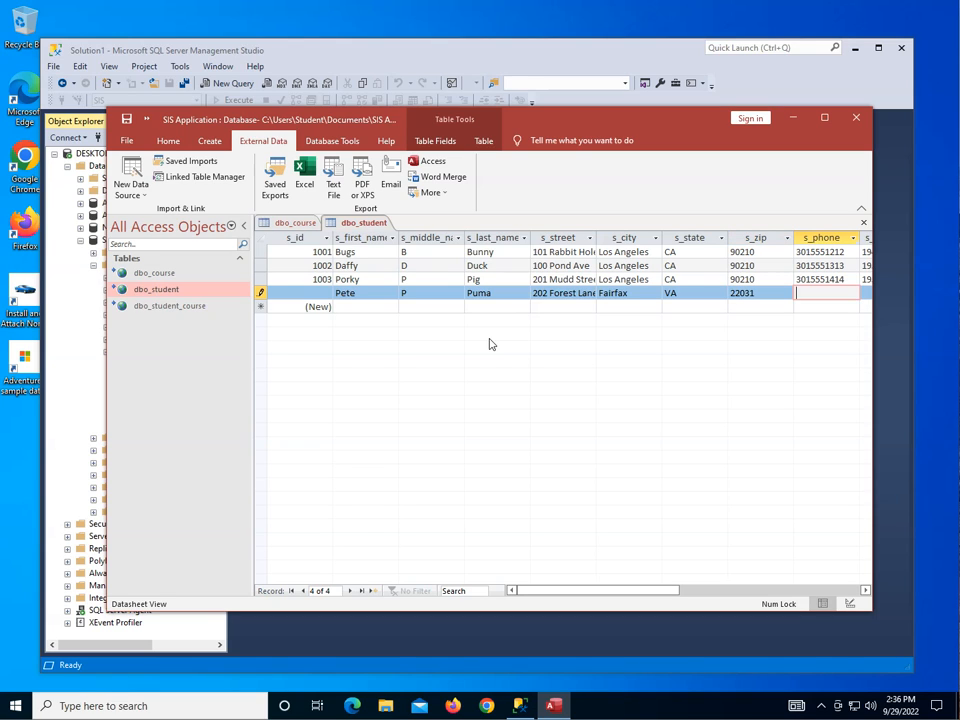
Complete the new dbo_student record with the student's phone number, date of birth and social security number.
key(Tab)
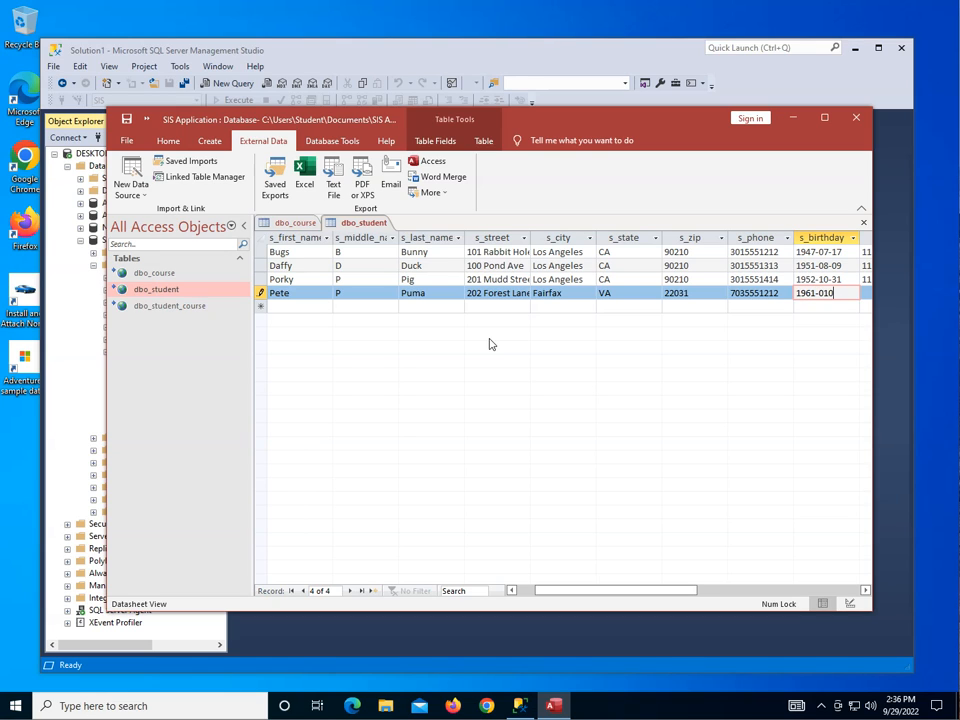
key(BackSpace)
key(Tab)
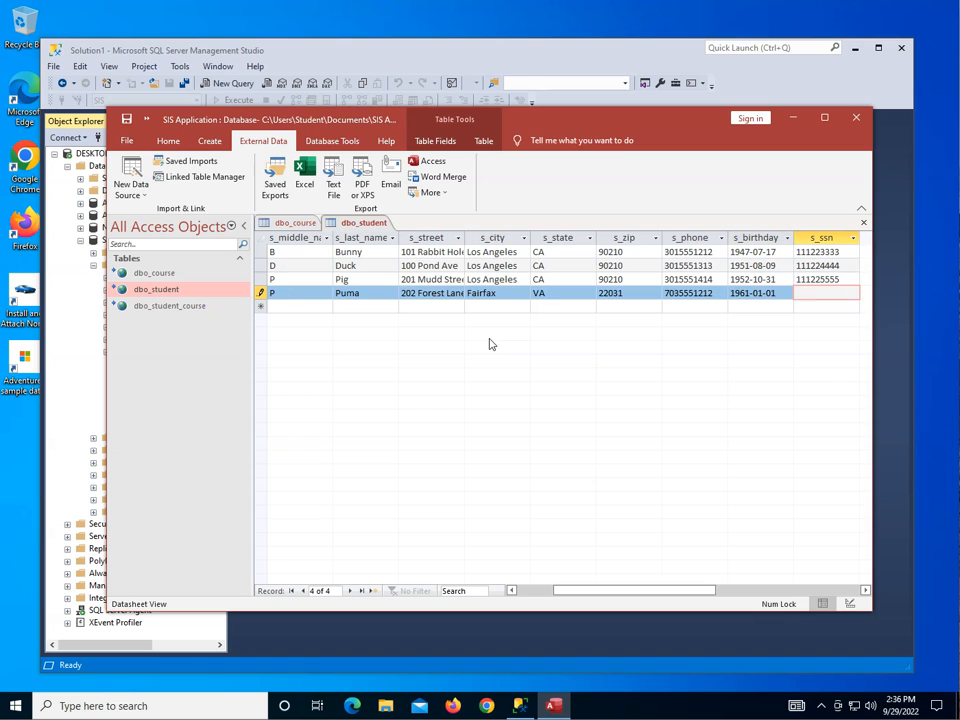
key(Tab)
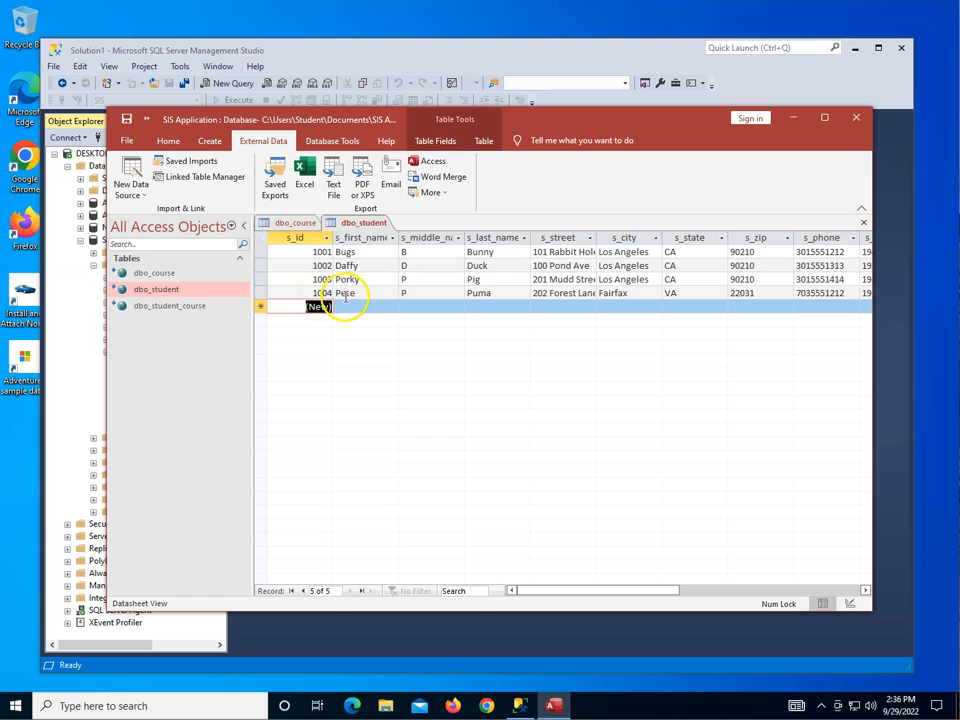
Add a record to dbo_course with c_id eng101, name "Introduction to Reading" and 3 credits.
click(158, 273)
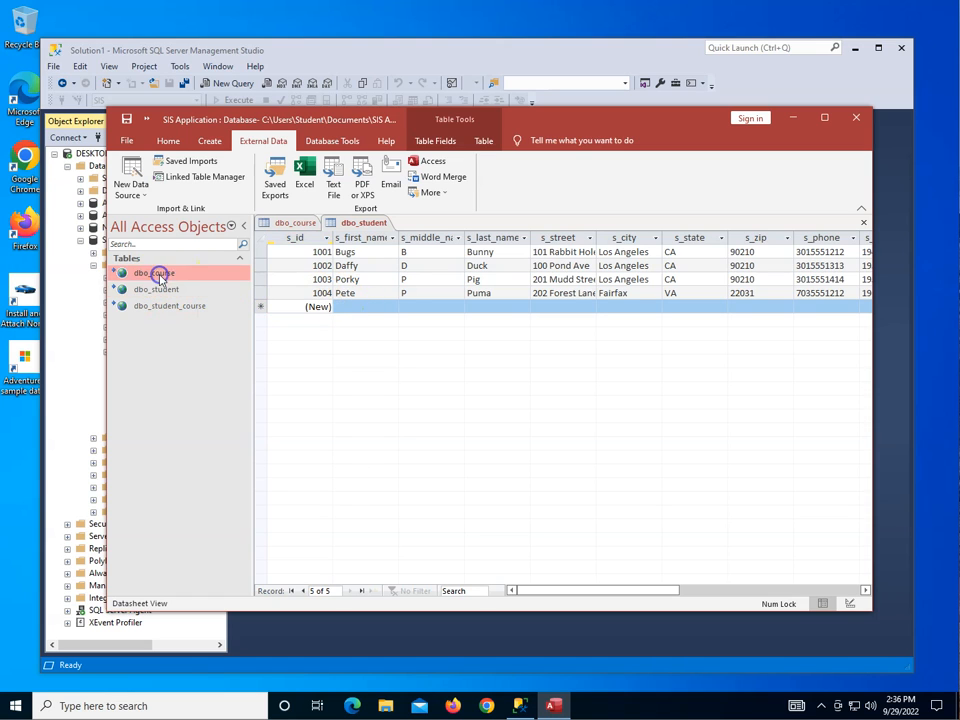
click(295, 222)
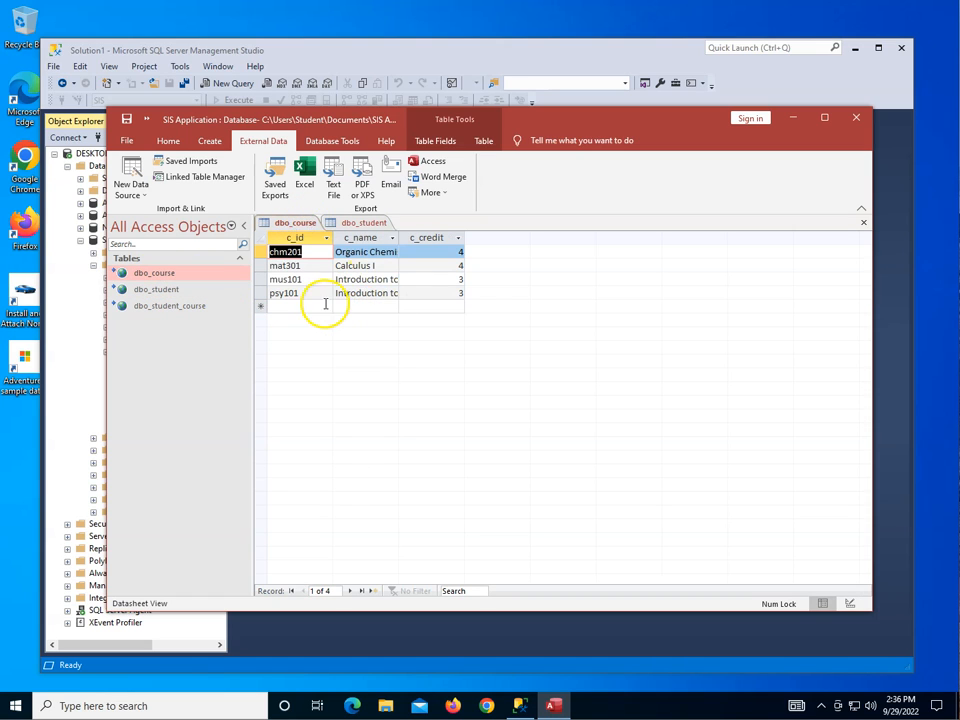
click(313, 305)
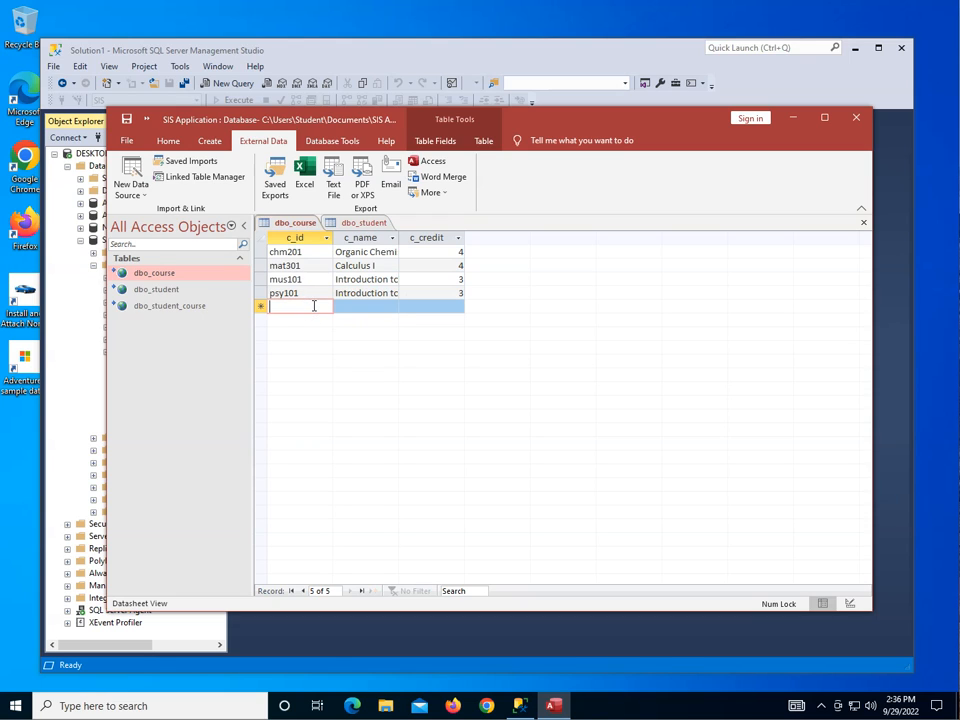
text(eng101)
key(Tab)
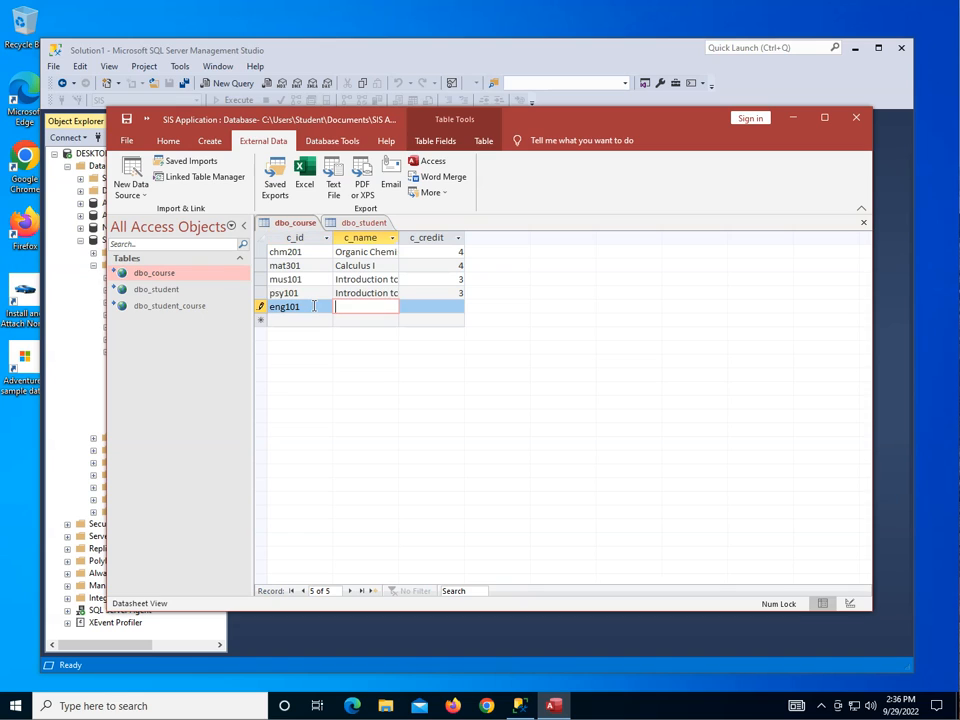
text(Introduction )
text(to )
text(Reading)
click(451, 306)
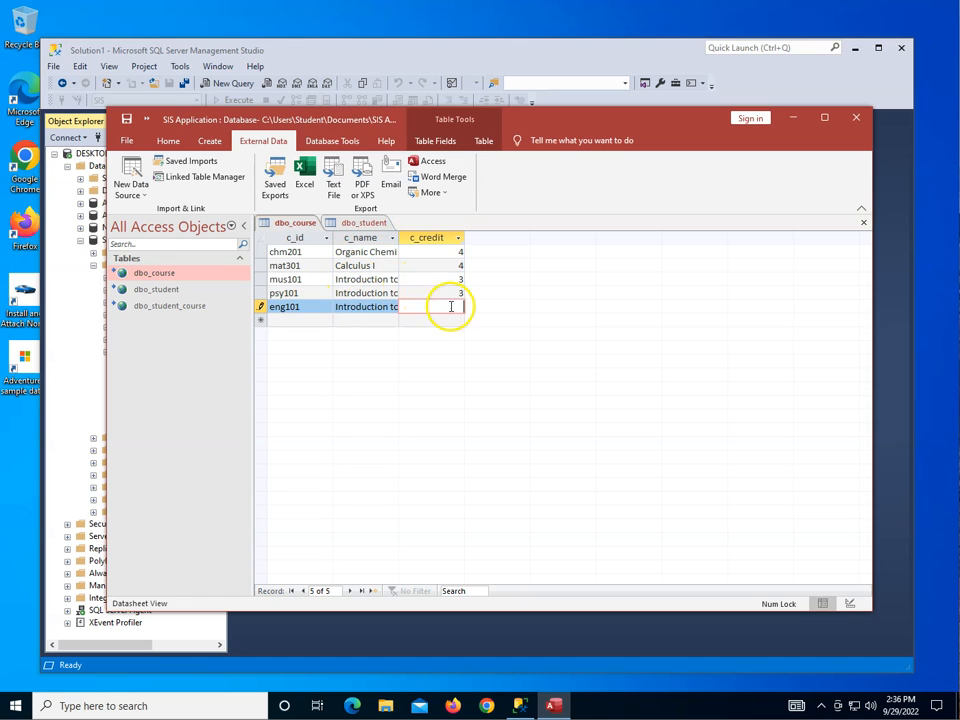
text(3)
key(Return)
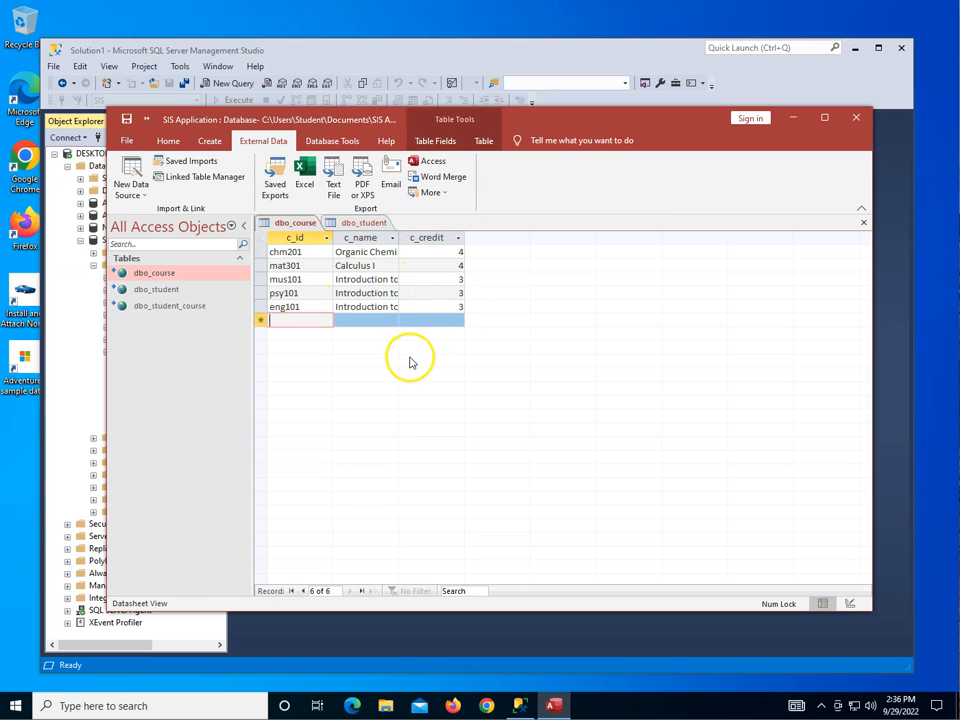
Fit the c_name column to its contents and close dbo_student and dbo_course, saving the dbo_course layout over the previous changes.
double_click(399, 237)
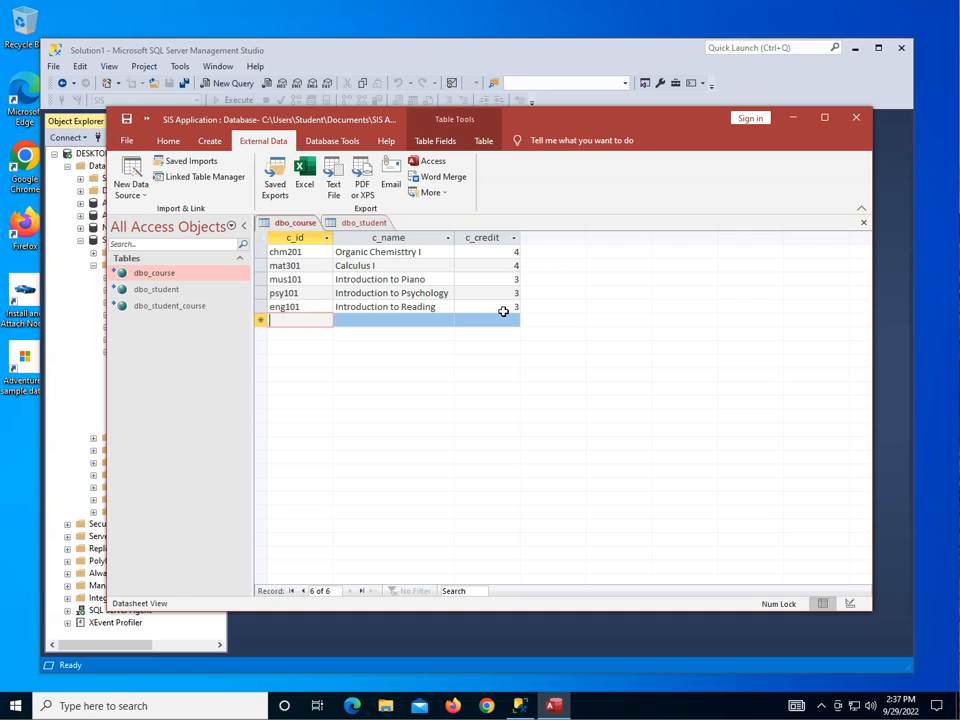
right_click(377, 223)
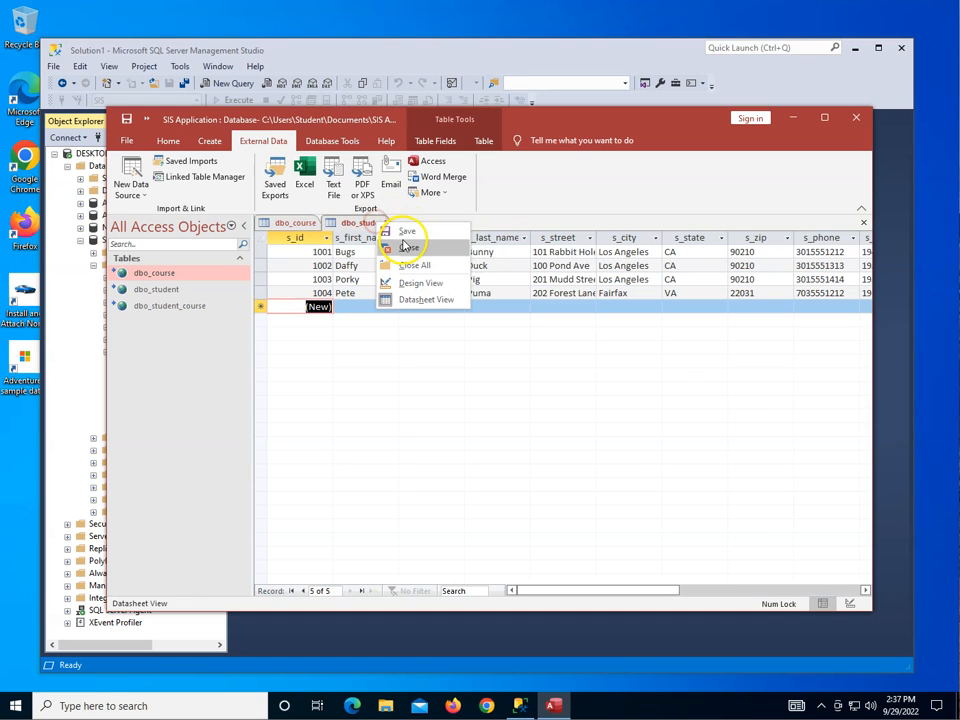
click(405, 246)
right_click(300, 230)
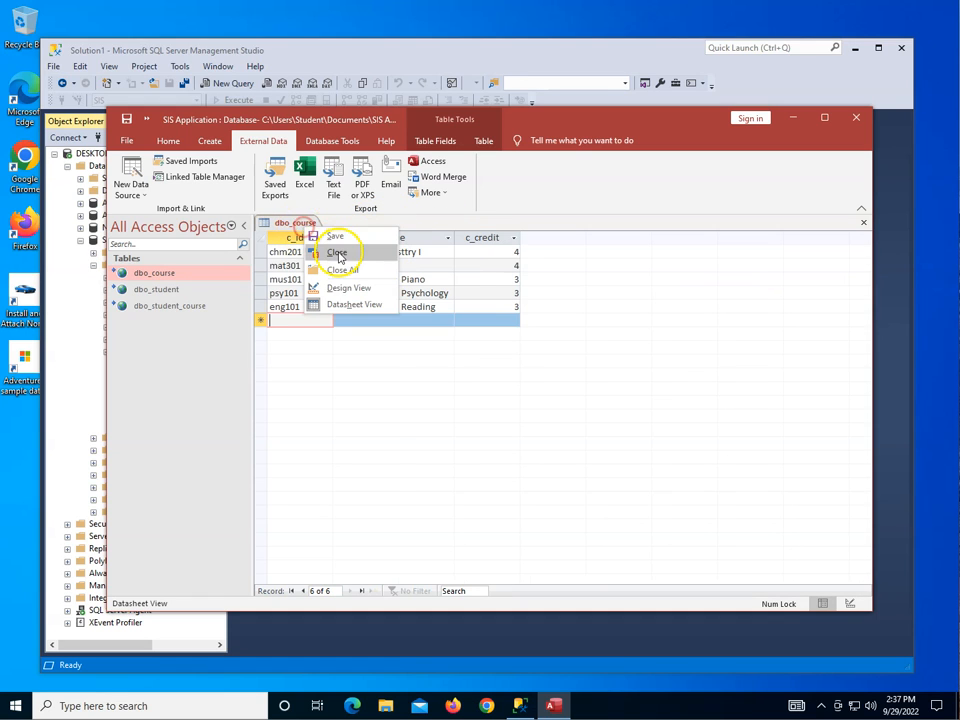
click(338, 251)
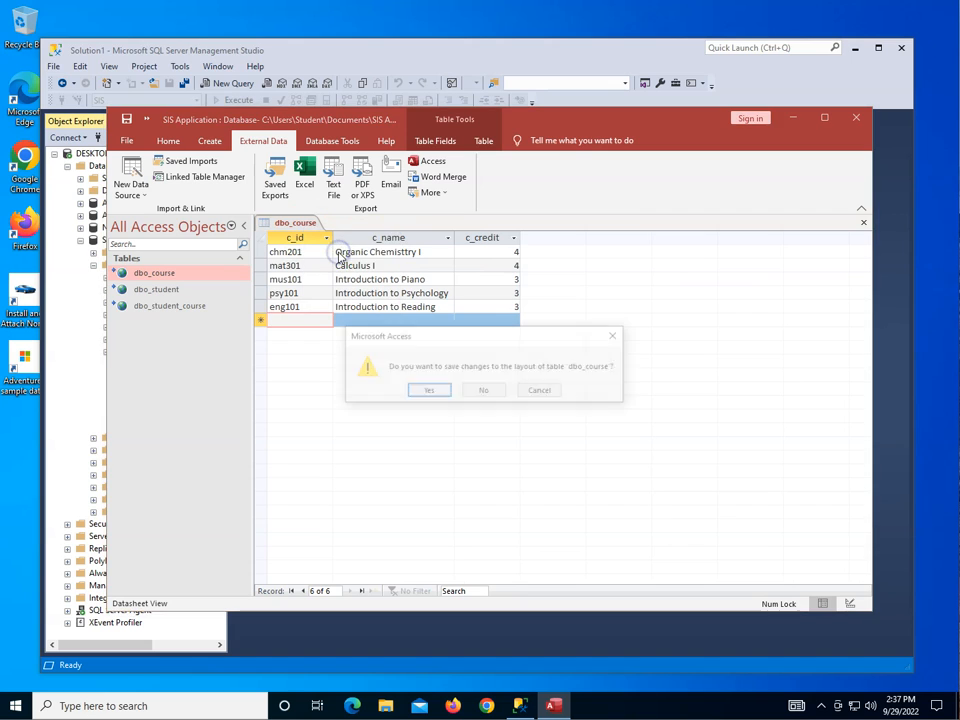
click(428, 396)
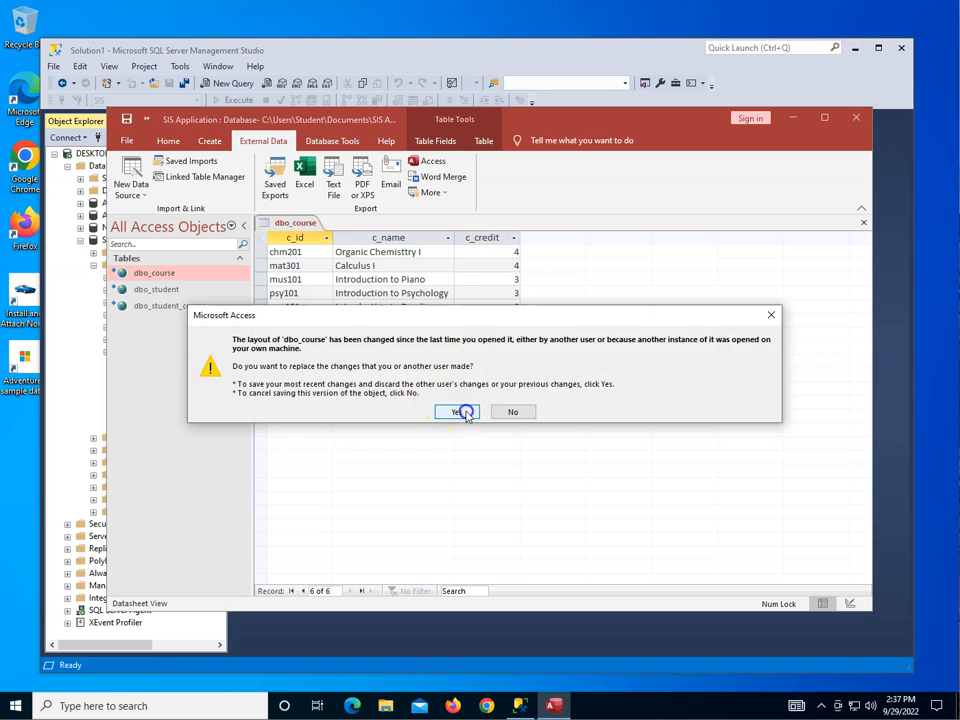
click(463, 411)
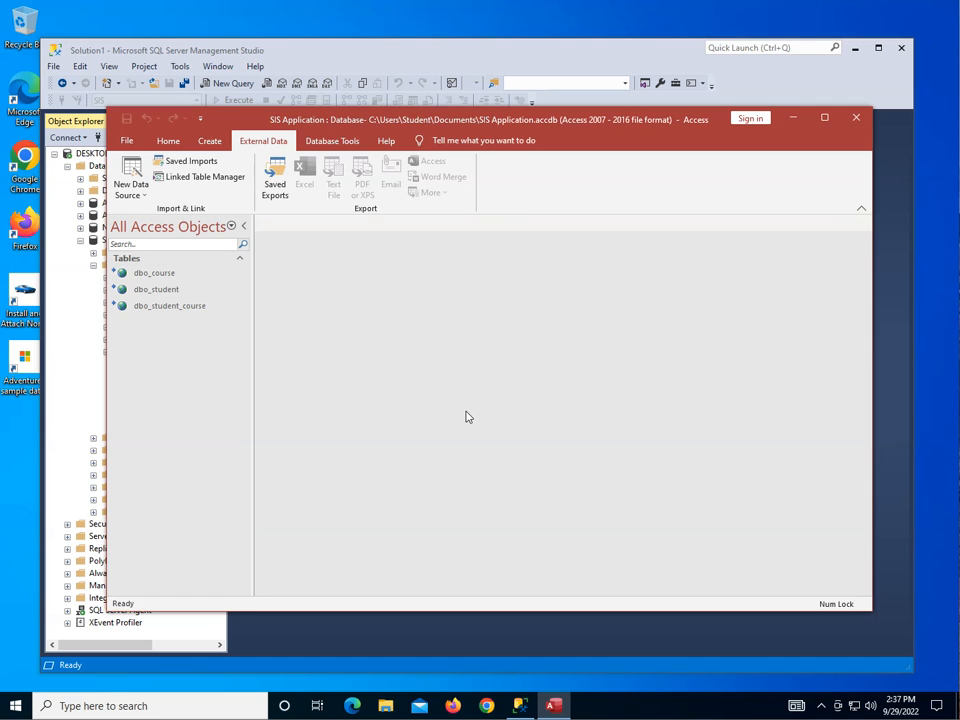
Create a new form in Design View and list the fields of all linked tables.
click(208, 142)
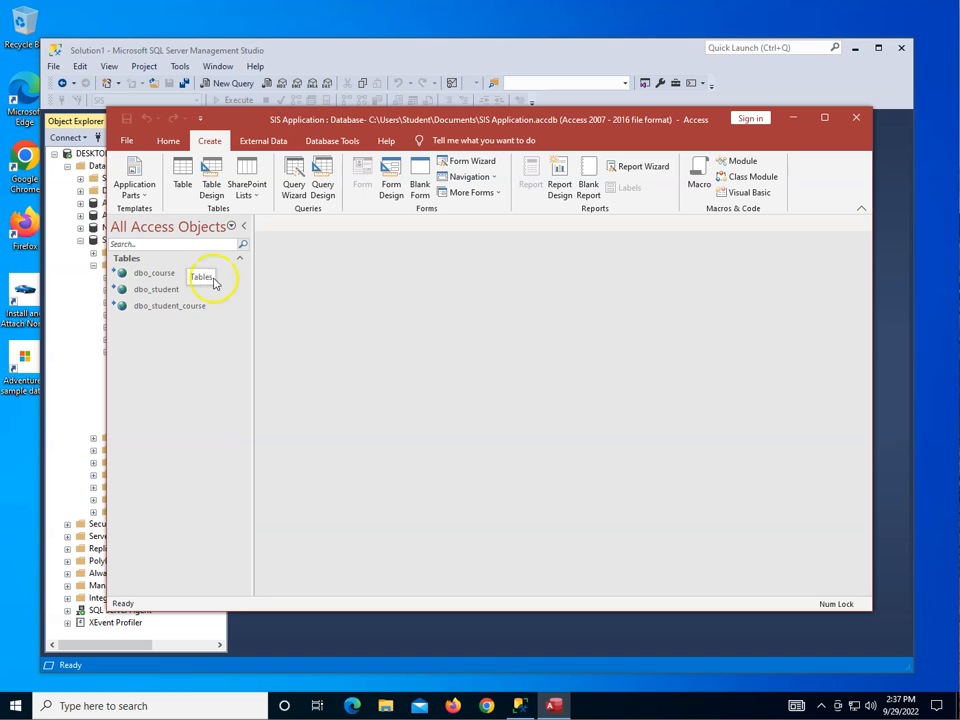
click(388, 190)
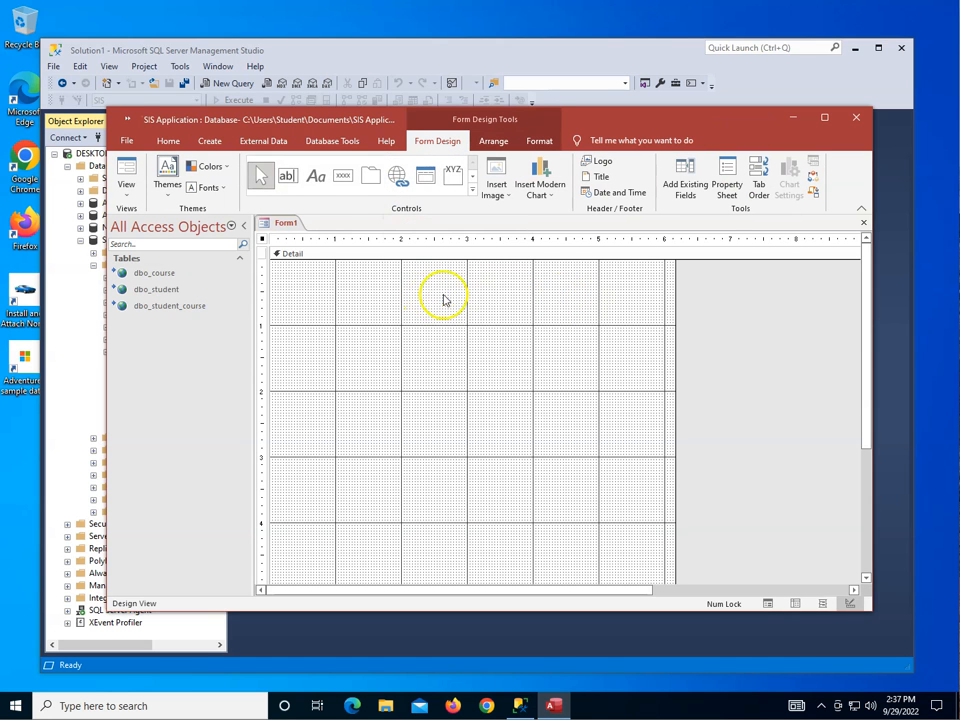
click(683, 192)
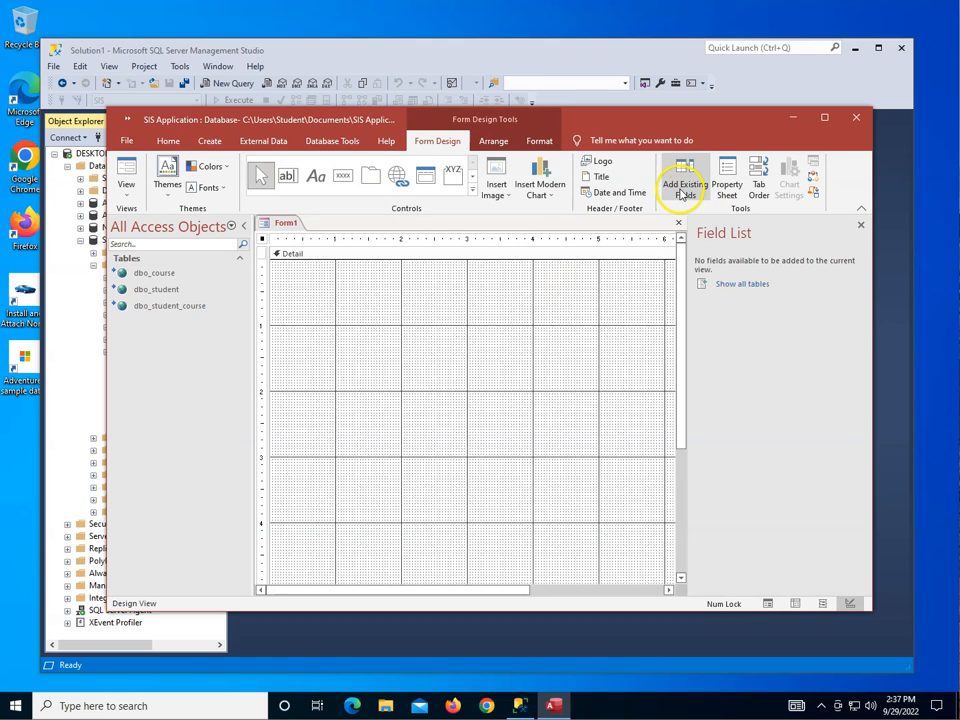
click(731, 285)
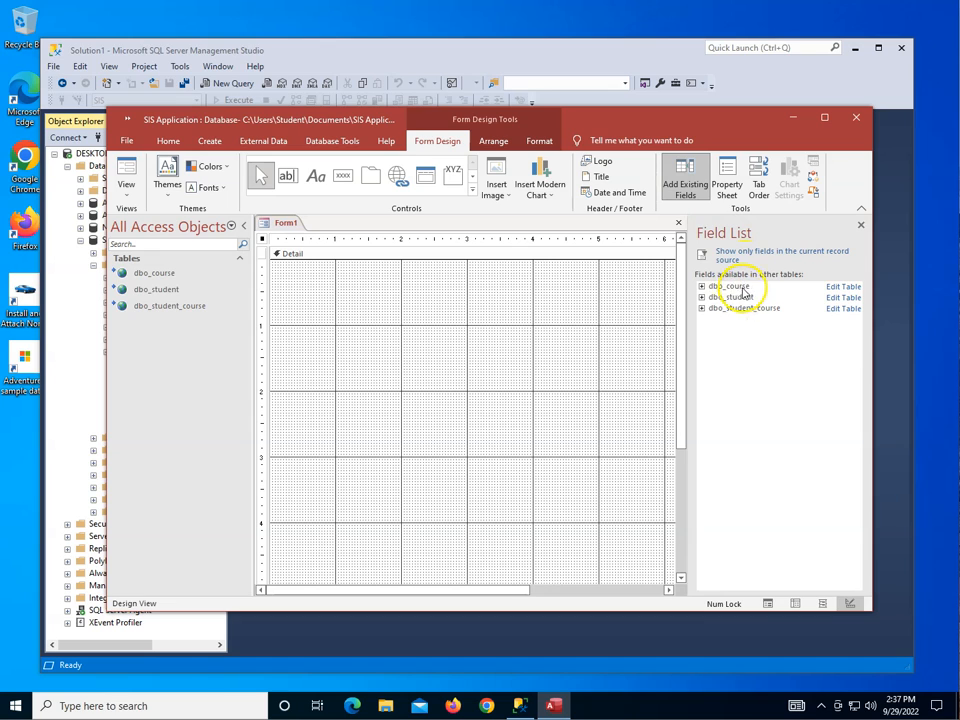
Place the dbo_course fields c_id, c_name and c_credit one below another in the form's Detail section.
click(702, 287)
drag(724, 298, 374, 302)
drag(733, 311, 399, 345)
drag(731, 323, 400, 391)
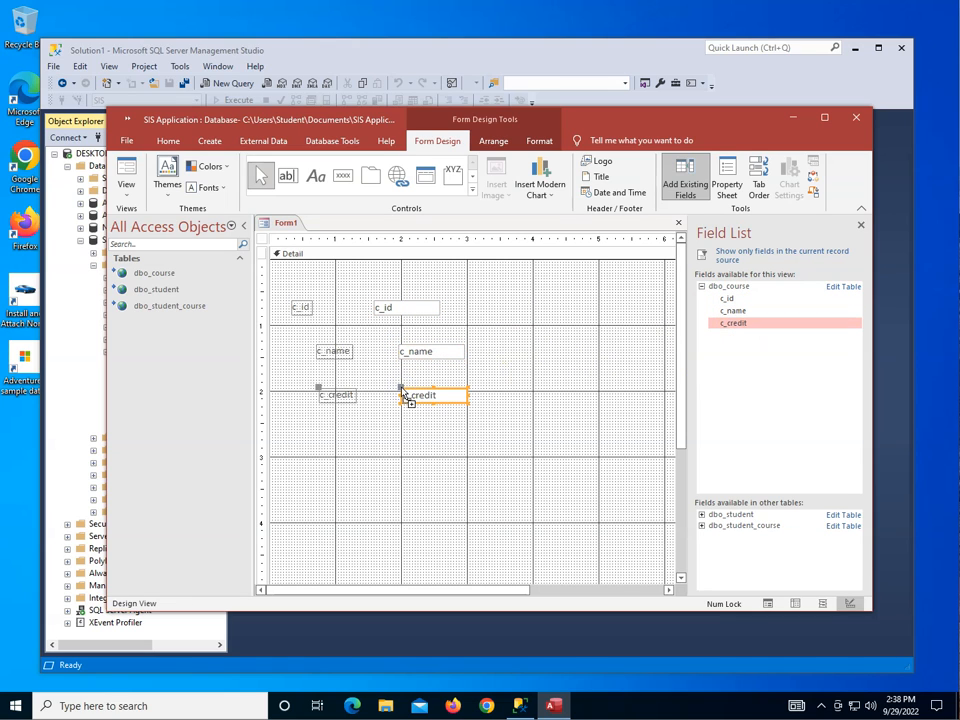
Display the form in Form View and browse forward and back through the course records.
click(126, 180)
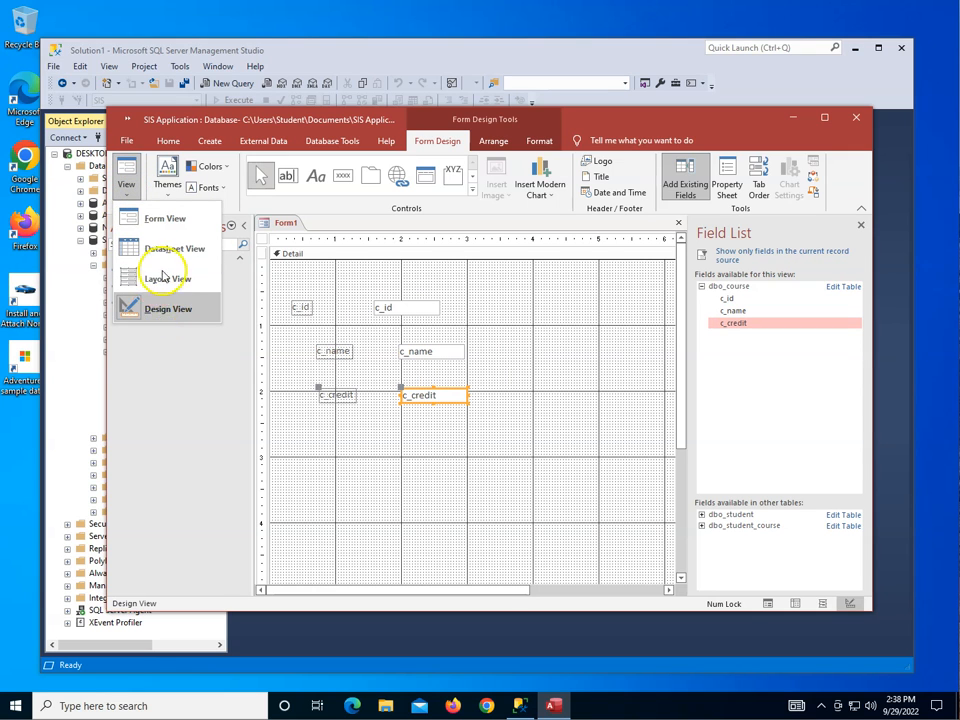
click(164, 222)
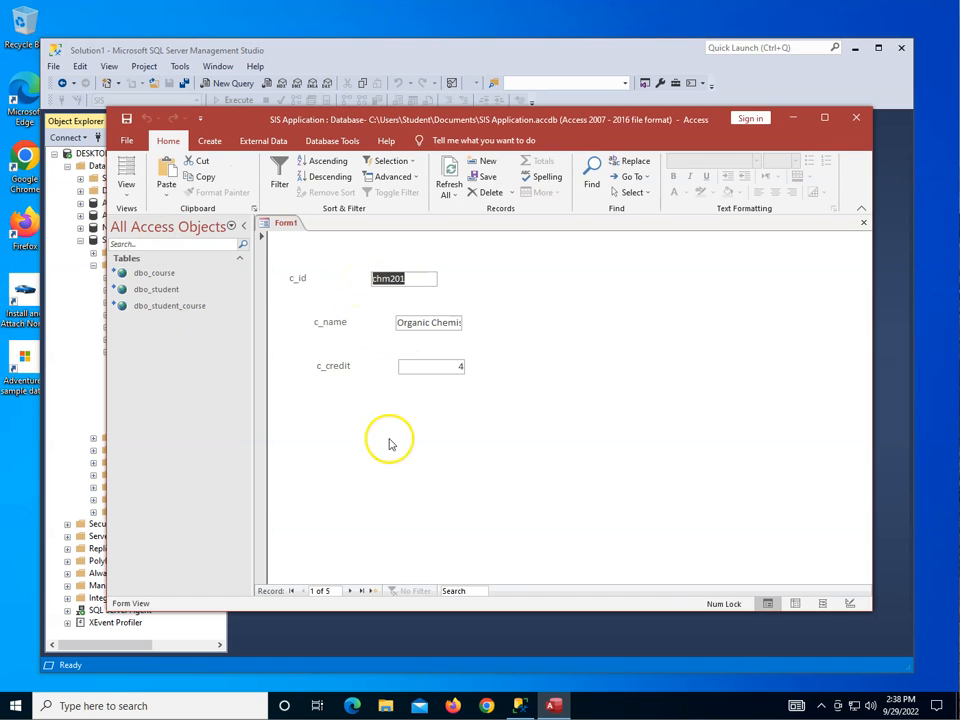
click(349, 591)
click(349, 591)
click(349, 591)
click(349, 591)
click(303, 591)
click(303, 591)
click(303, 591)
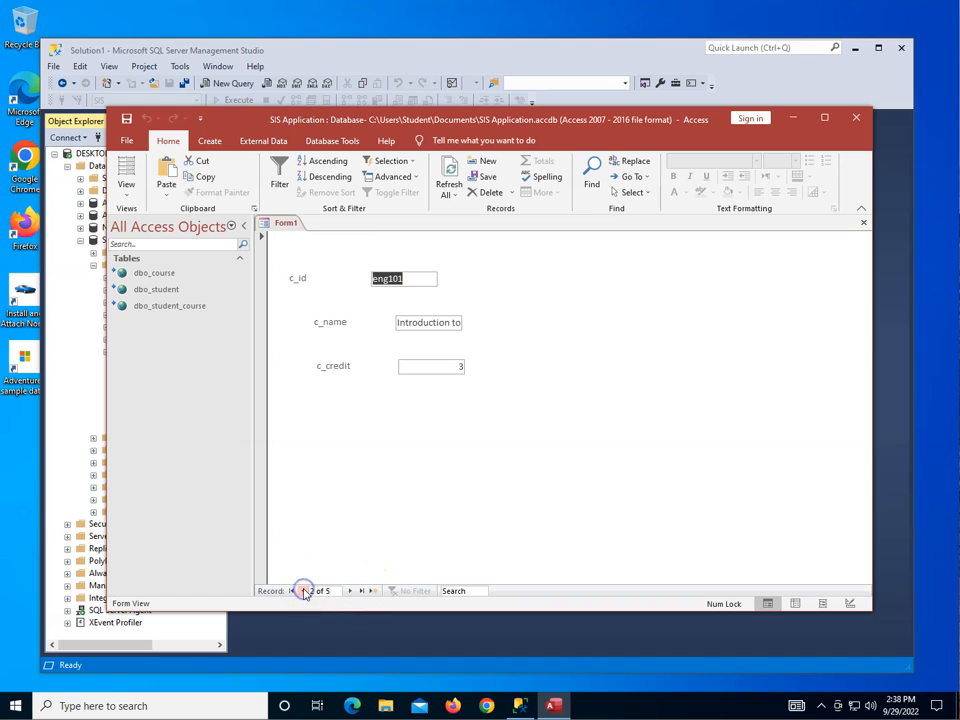
Close the form without saving it and exit Access.
right_click(282, 223)
click(313, 255)
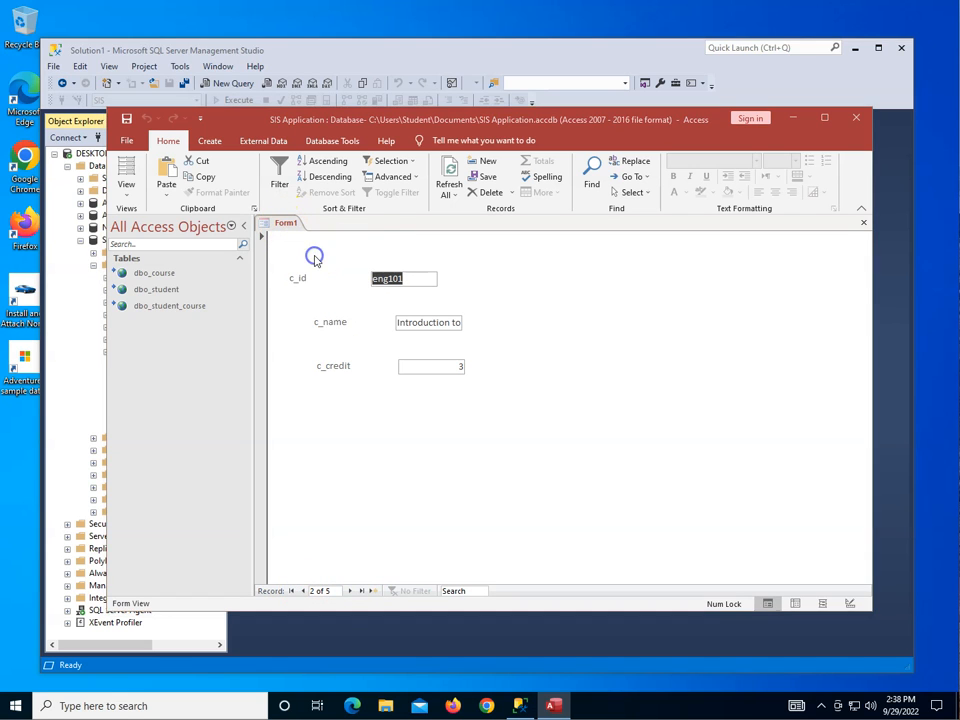
click(485, 391)
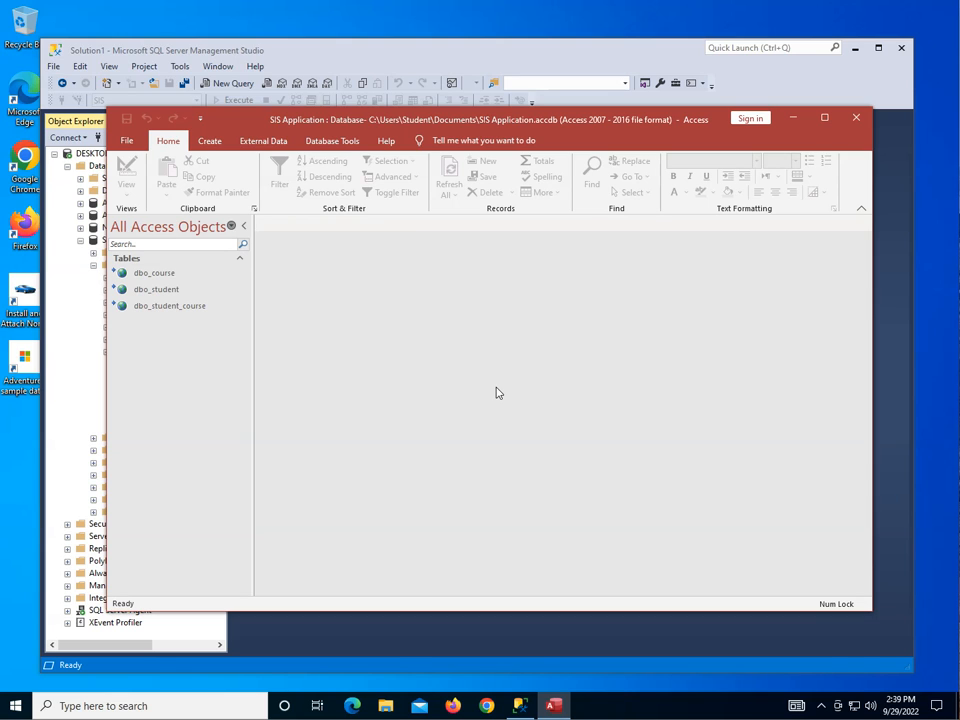
click(858, 114)
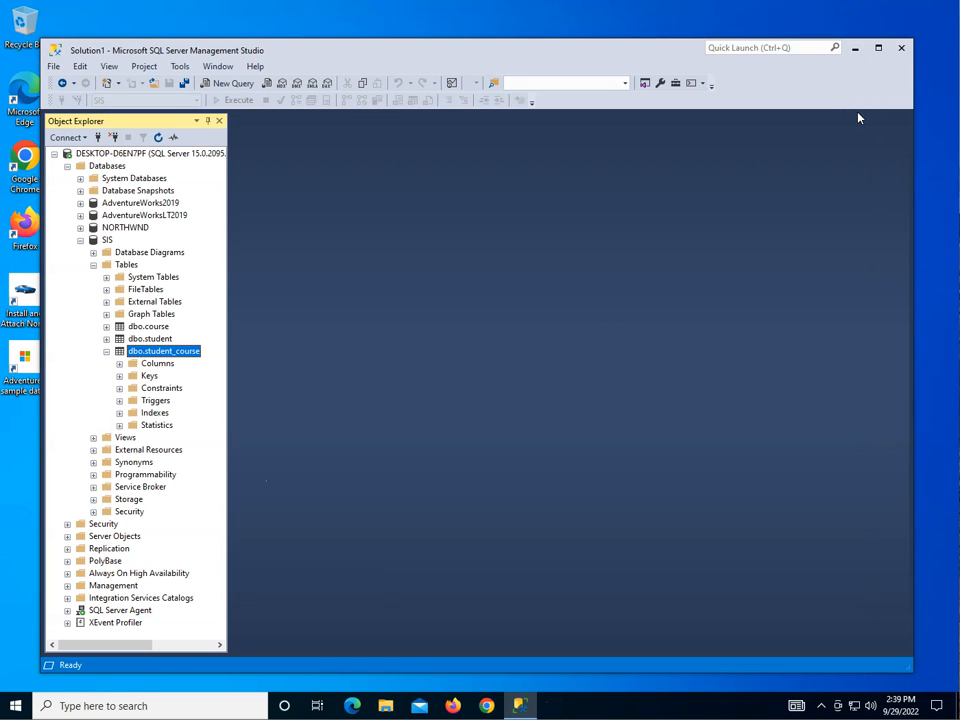